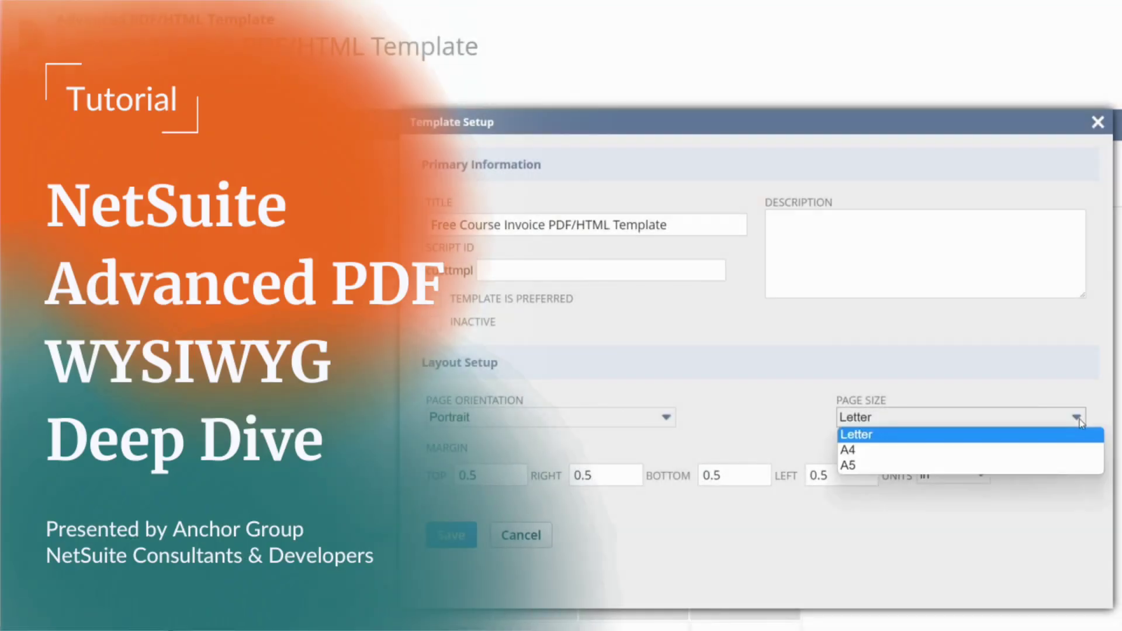
# Keep the Letter page size in portrait orientation and save the template setup
pyautogui.click(1079, 422)
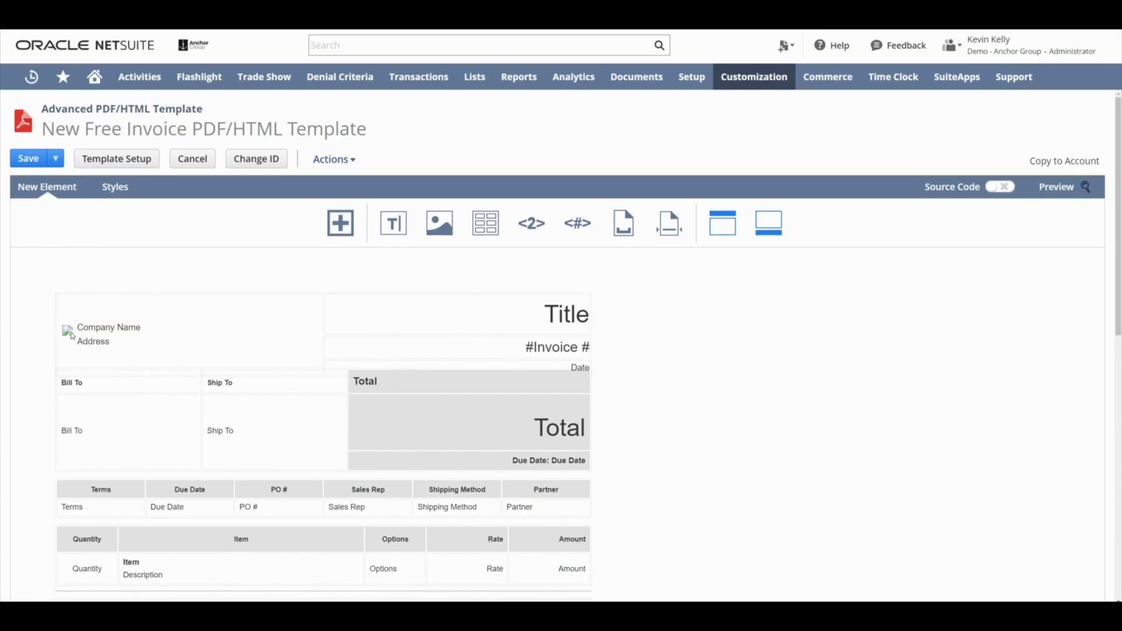
# Size the logo image to width 160 and height 95, and clear its HSpace and VSpace values
pyautogui.doubleClick(68, 331)
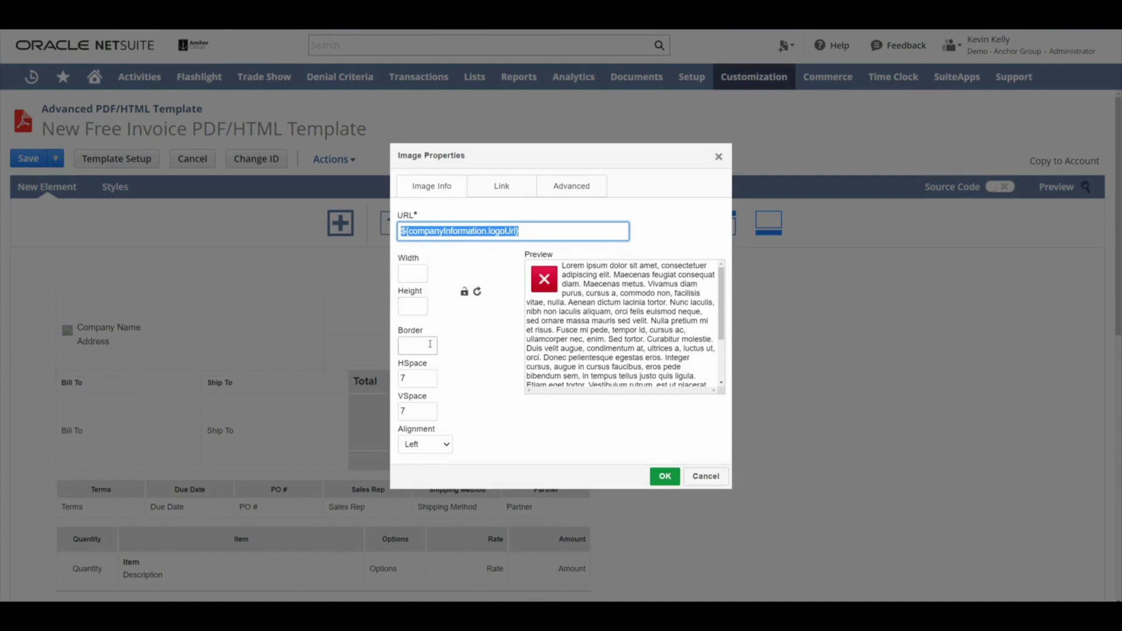
pyautogui.click(425, 269)
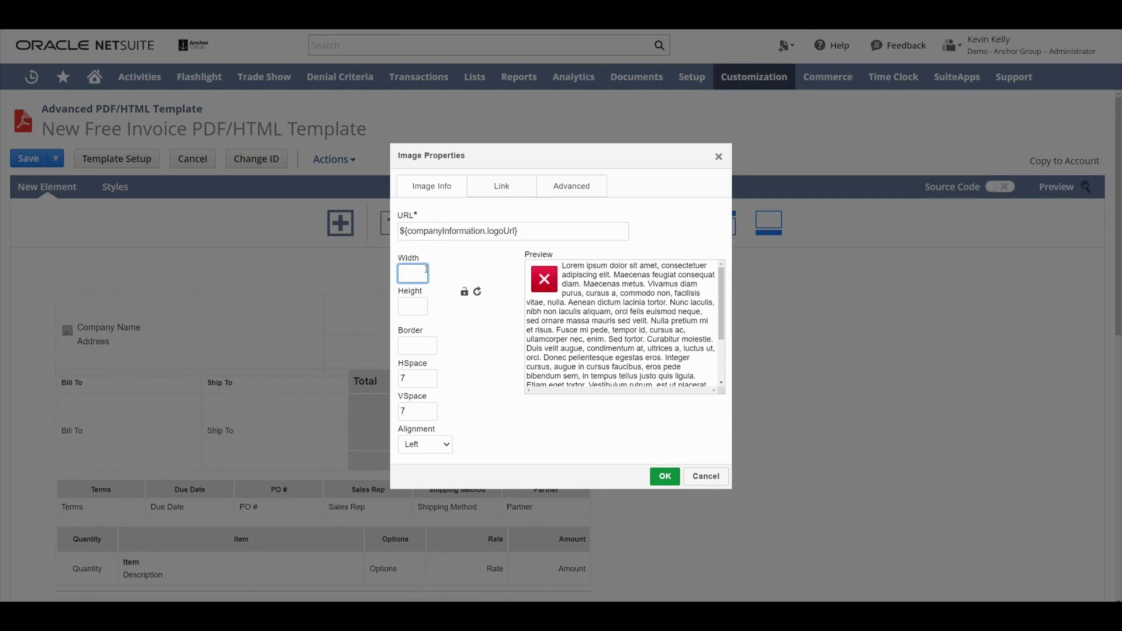
pyautogui.write('160')
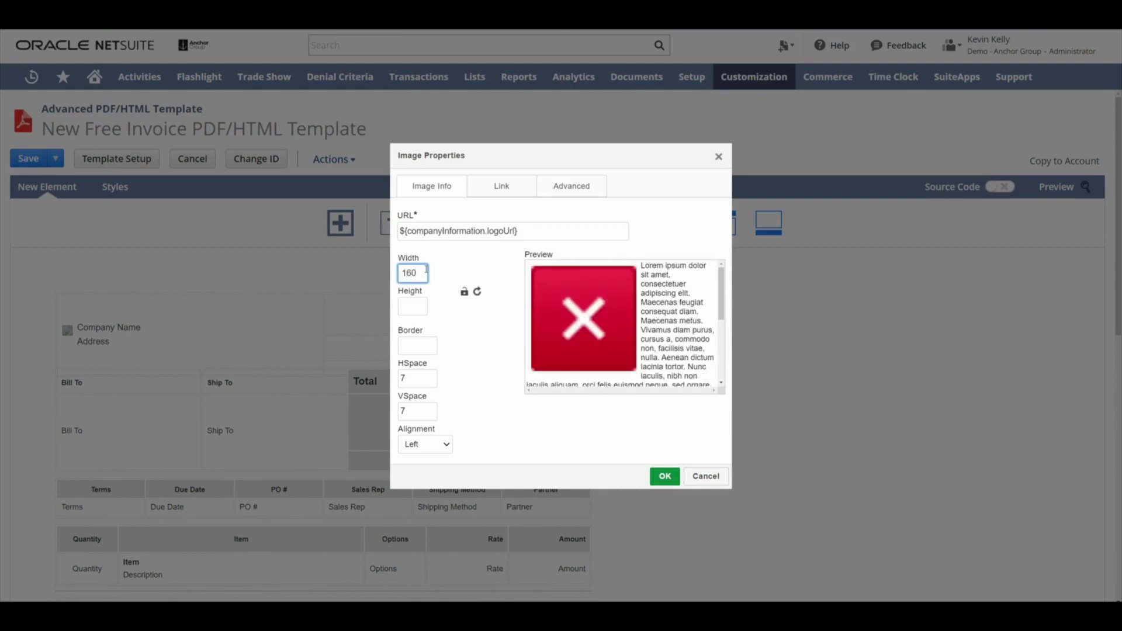
pyautogui.click(412, 304)
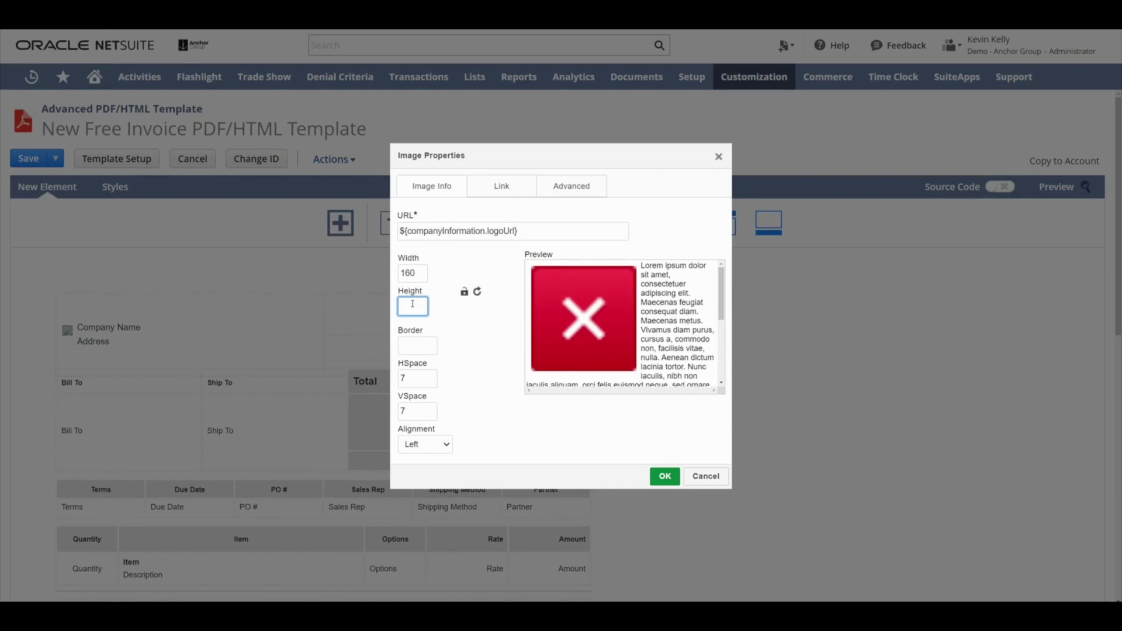
pyautogui.write('95')
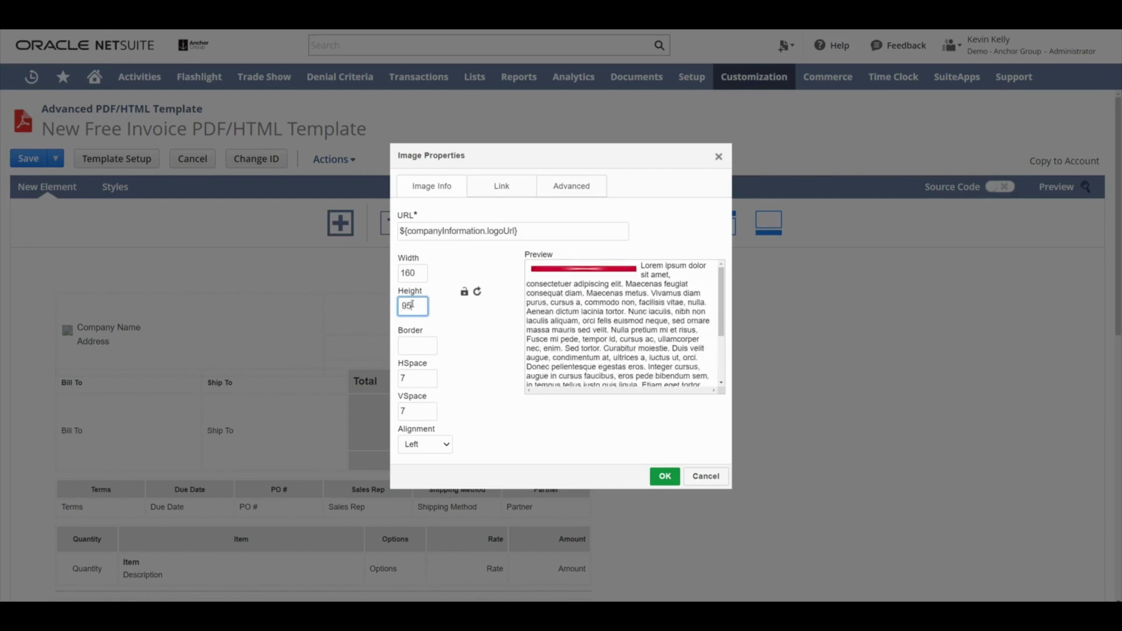
pyautogui.click(407, 340)
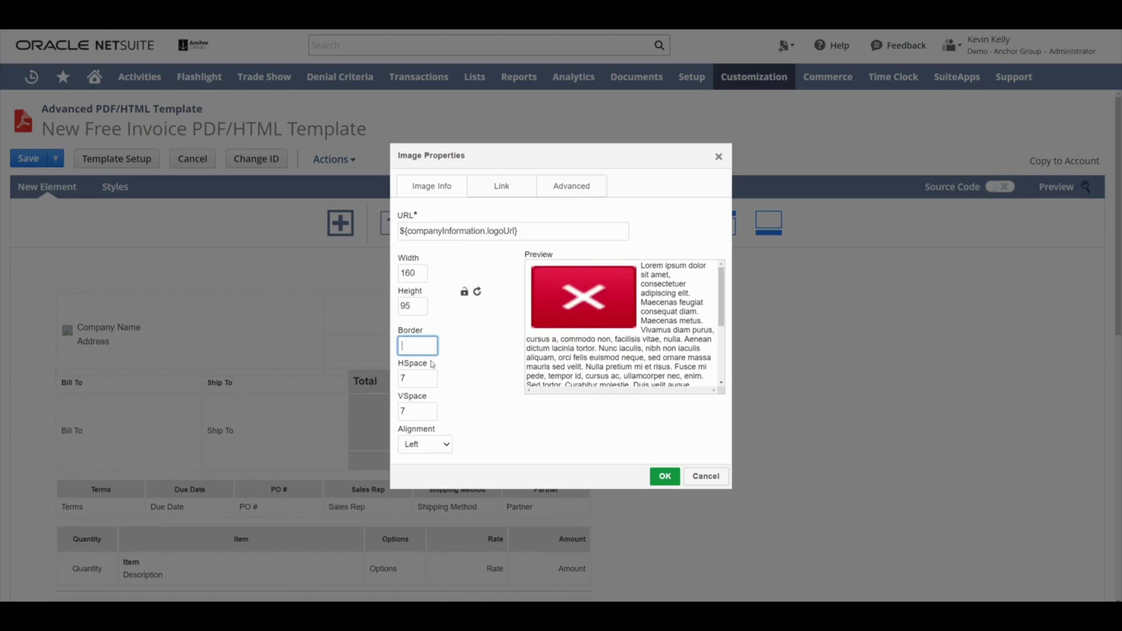
pyautogui.click(425, 382)
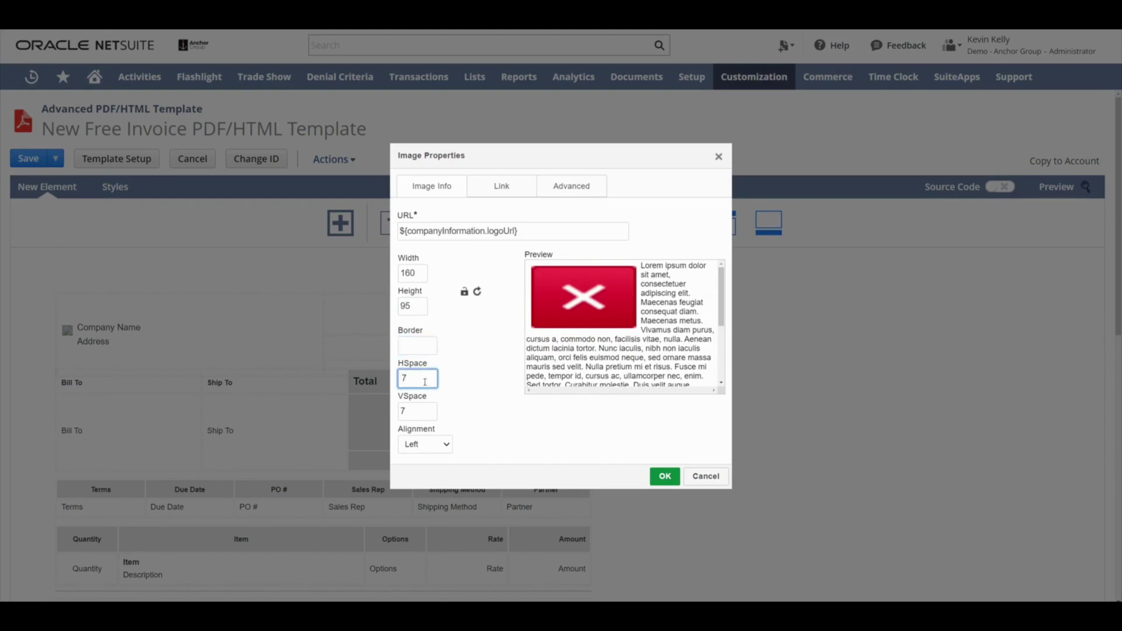
pyautogui.press('BackSpace')
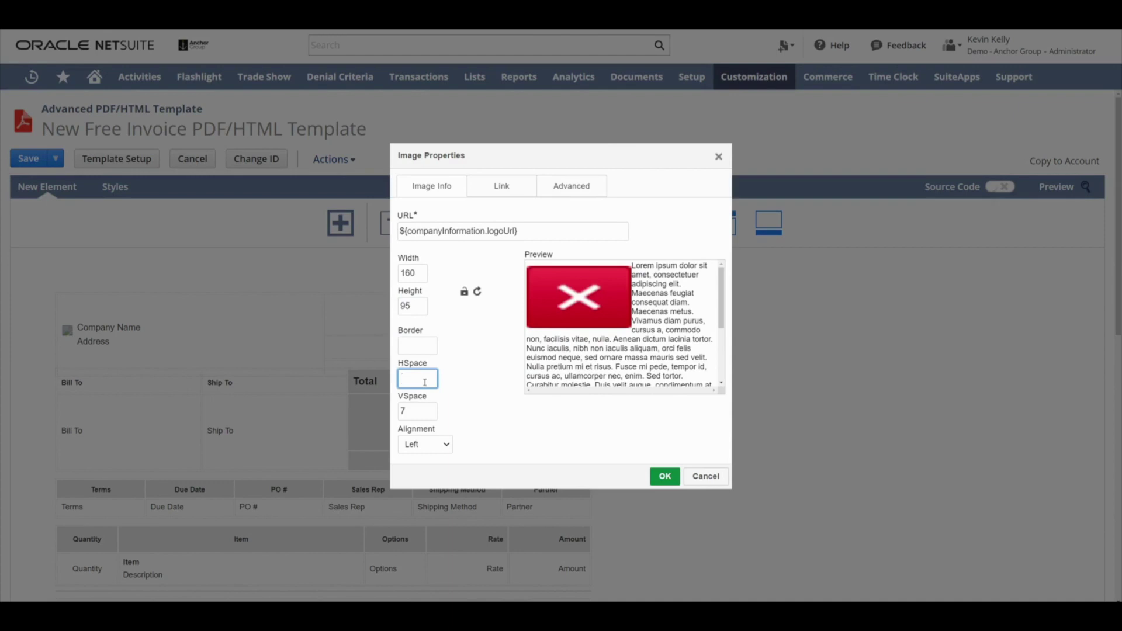
pyautogui.click(423, 410)
pyautogui.press('BackSpace')
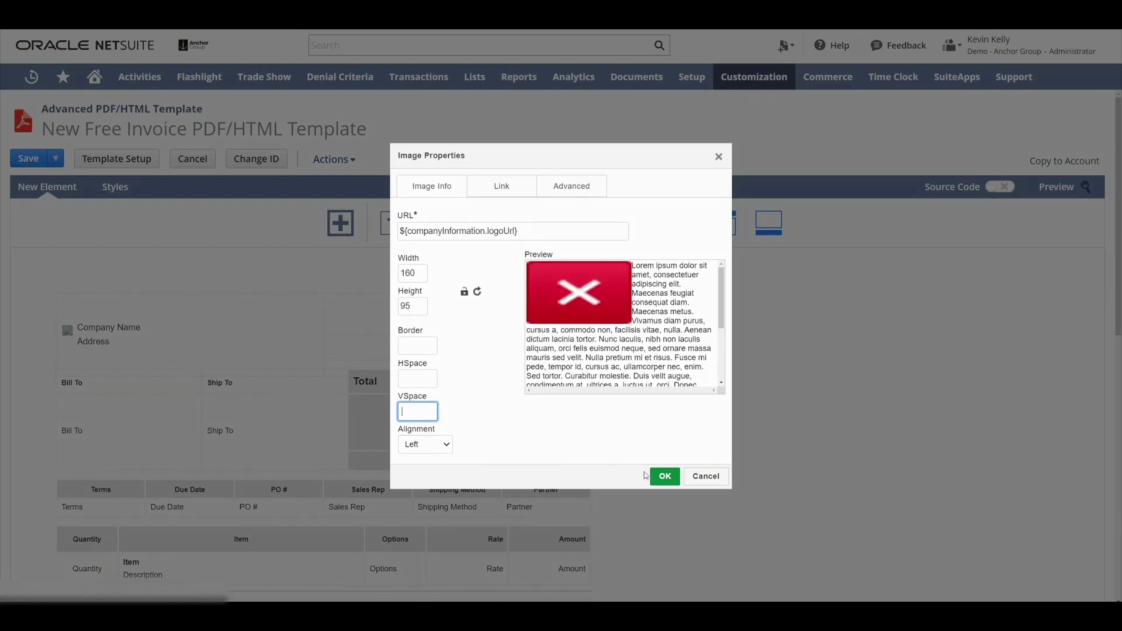
pyautogui.click(665, 476)
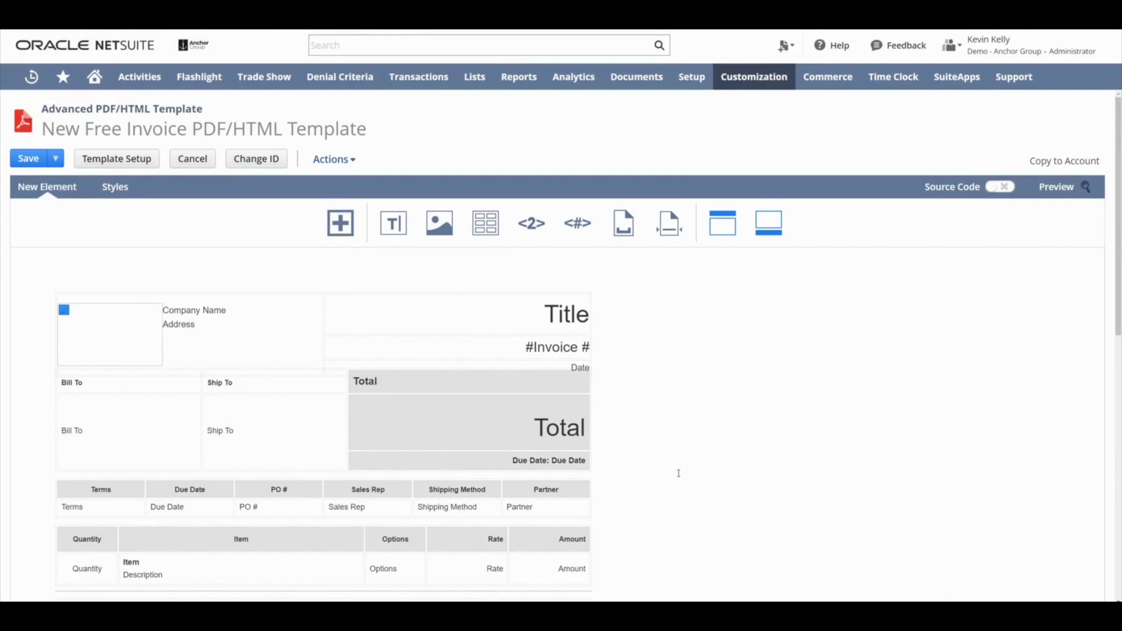
# Preview the rendered invoice, then save the template with Save & Edit
pyautogui.click(1059, 193)
pyautogui.moveTo(58, 158)
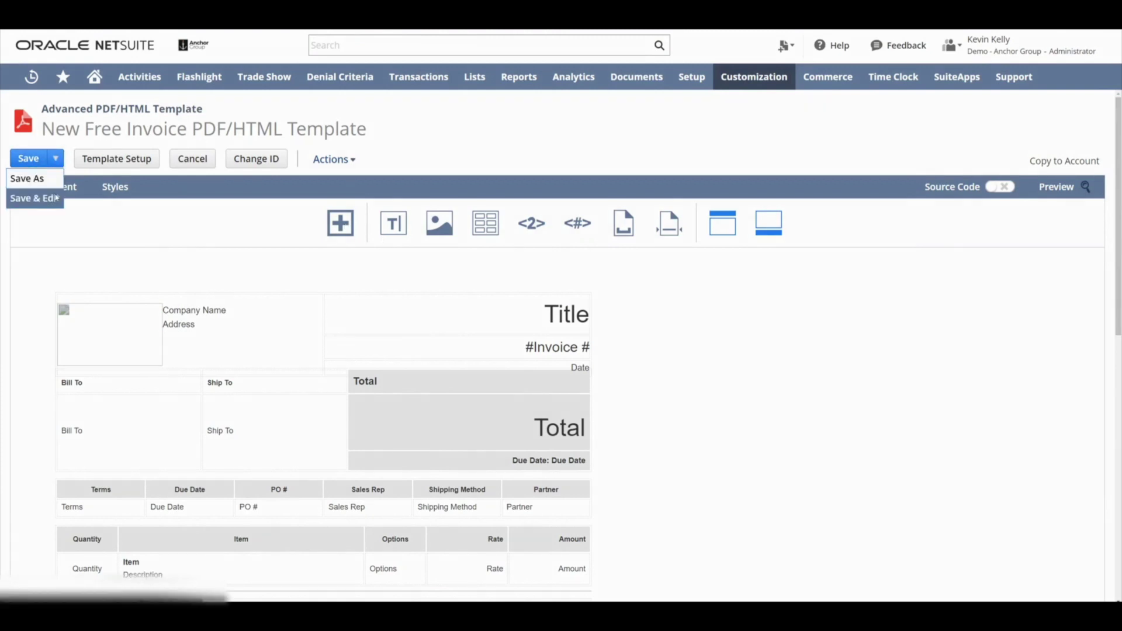
pyautogui.click(35, 198)
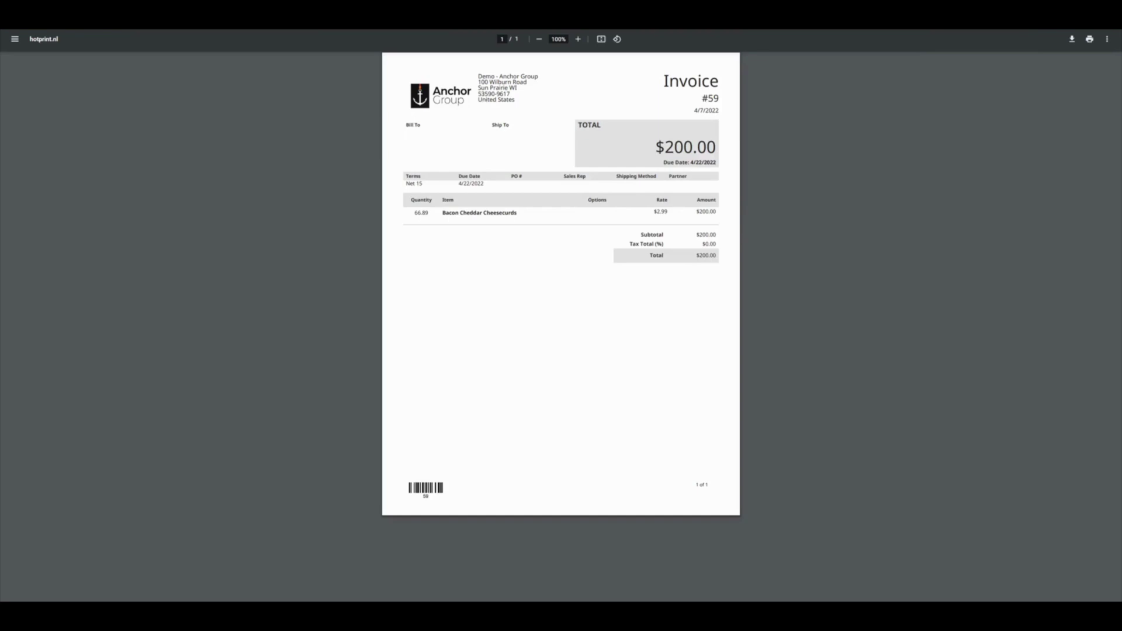
# Close the invoice #59 PDF and return to the NetSuite template editor
pyautogui.hotkey('ctrl', 'w')
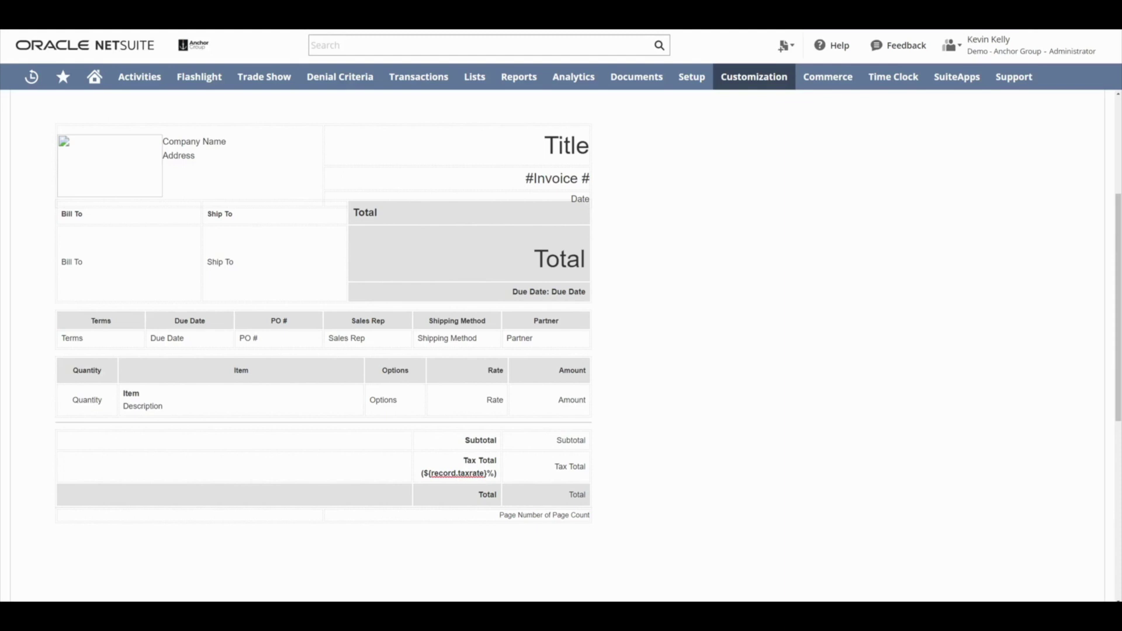
pyautogui.moveTo(161, 15)
pyautogui.click(161, 64)
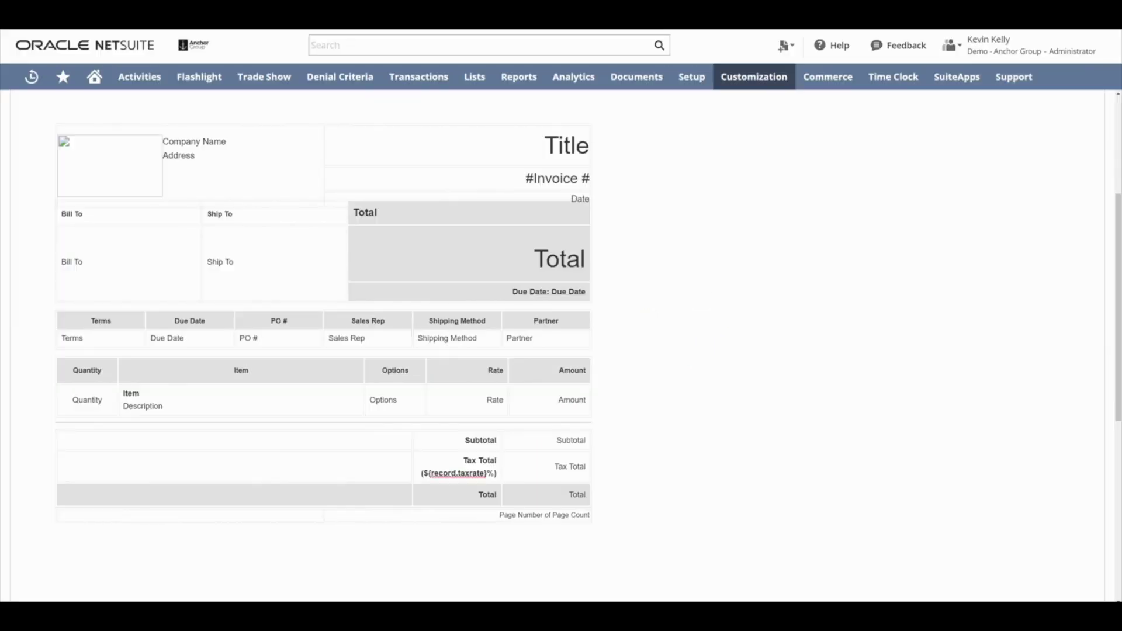
# Split the company header cell vertically into two cells
pyautogui.moveTo(199, 76)
pyautogui.moveTo(187, 190)
pyautogui.rightClick(177, 177)
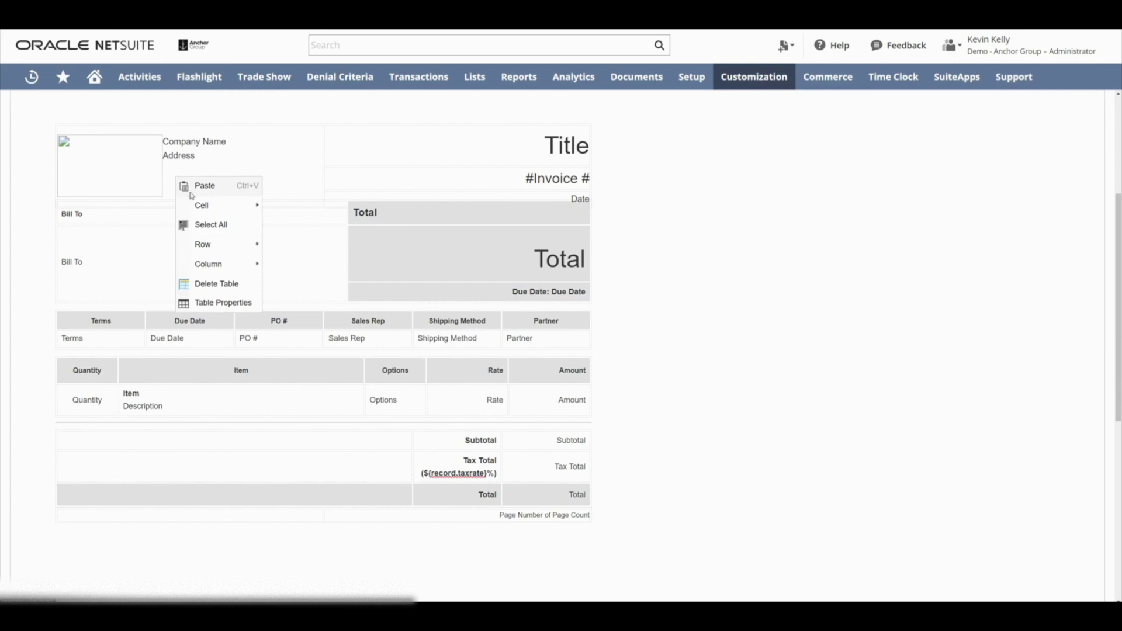
pyautogui.moveTo(233, 213)
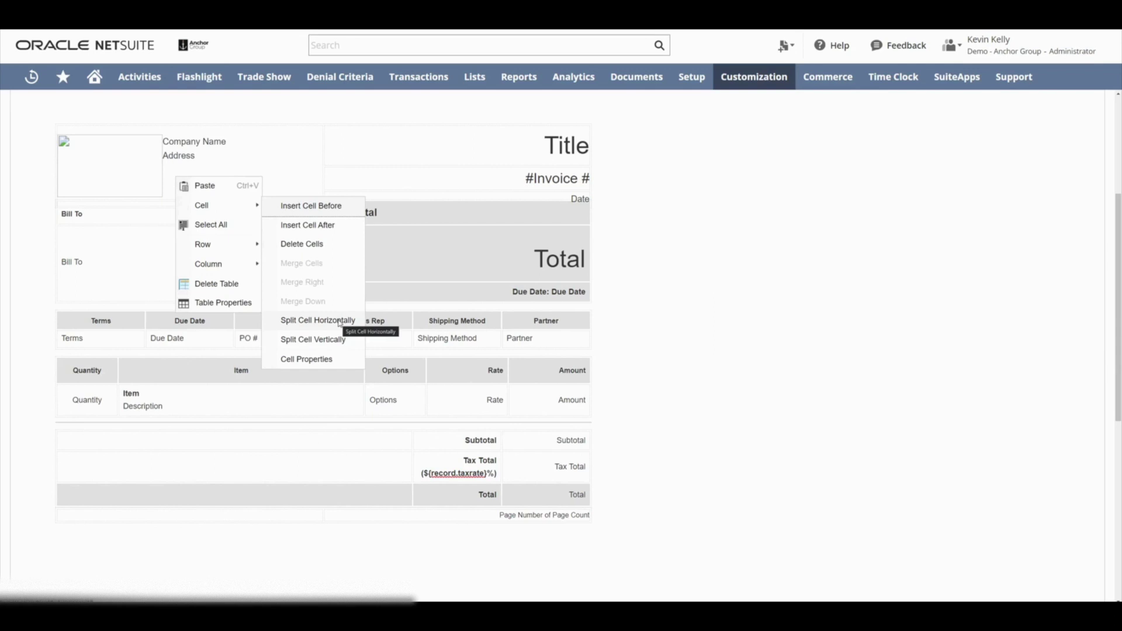
pyautogui.click(326, 339)
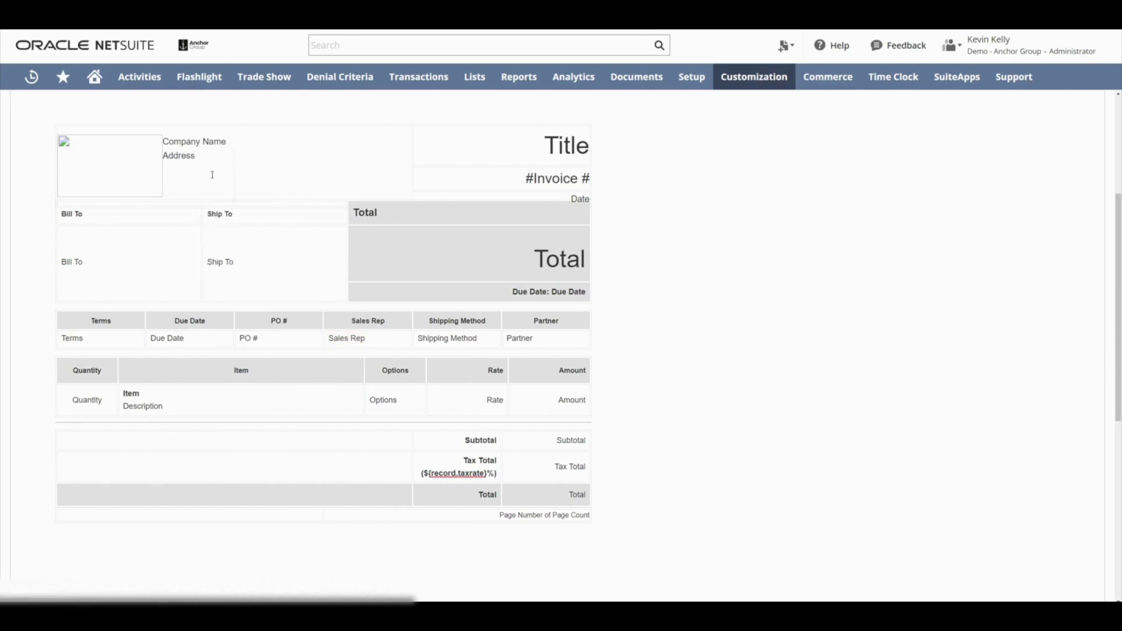
# Move Company Name into the new cell and place Address on its own line beneath it
pyautogui.click(178, 142)
pyautogui.moveTo(168, 131); pyautogui.dragTo(254, 147)
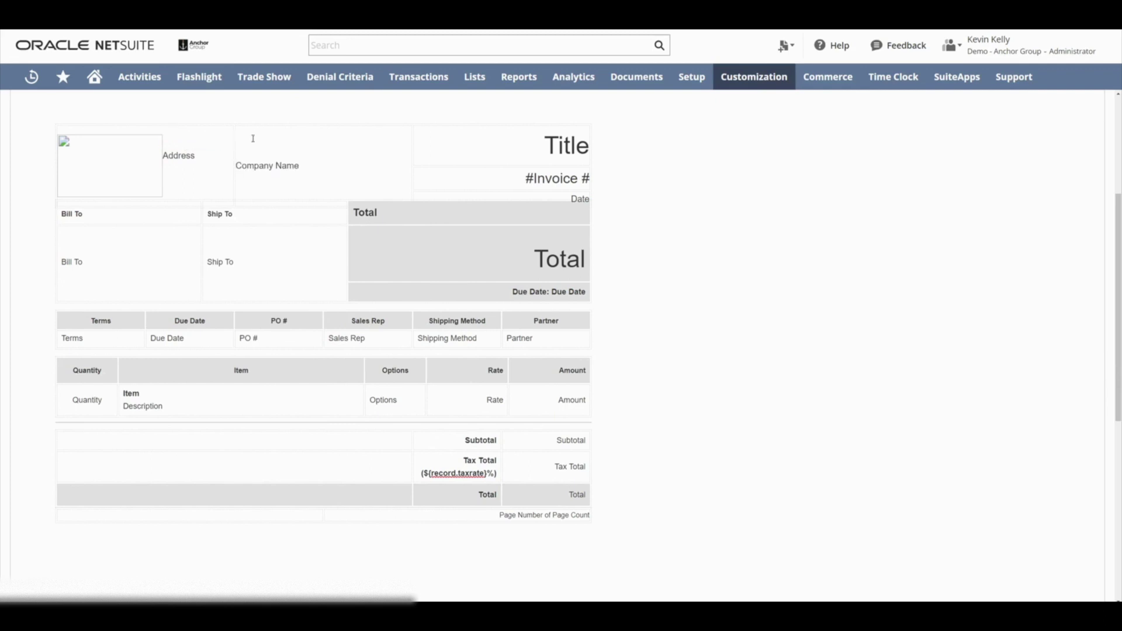
pyautogui.click(166, 156)
pyautogui.moveTo(234, 166); pyautogui.dragTo(320, 159)
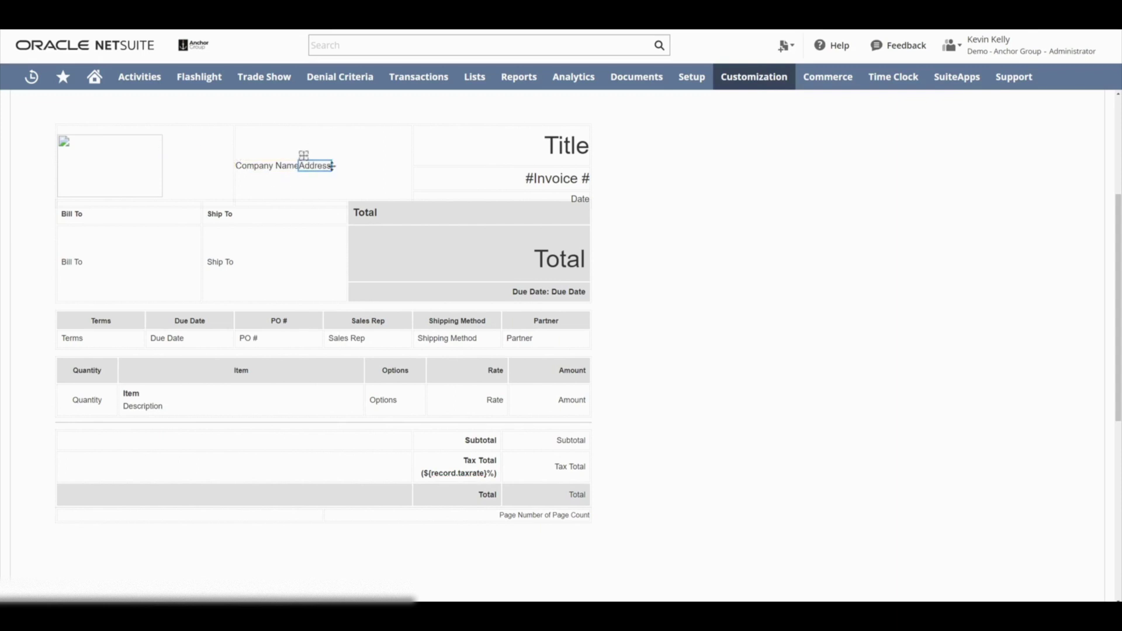
pyautogui.rightClick(328, 166)
pyautogui.click(350, 174)
pyautogui.hotkey('ctrl', 'v')
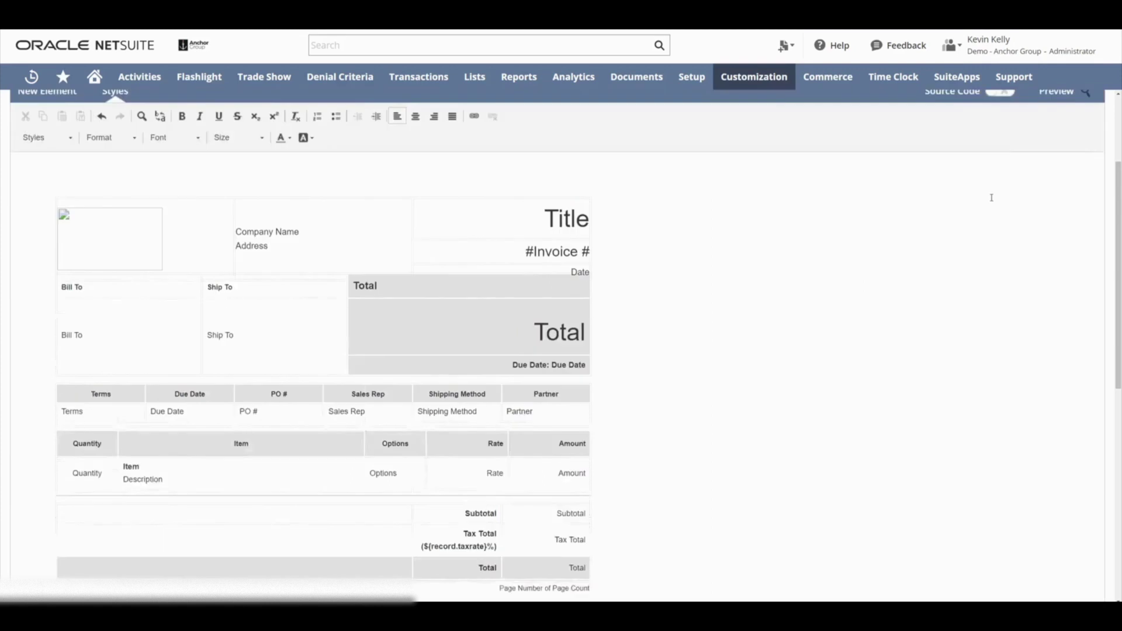
pyautogui.scroll(2, 991, 197)
pyautogui.click(1000, 163)
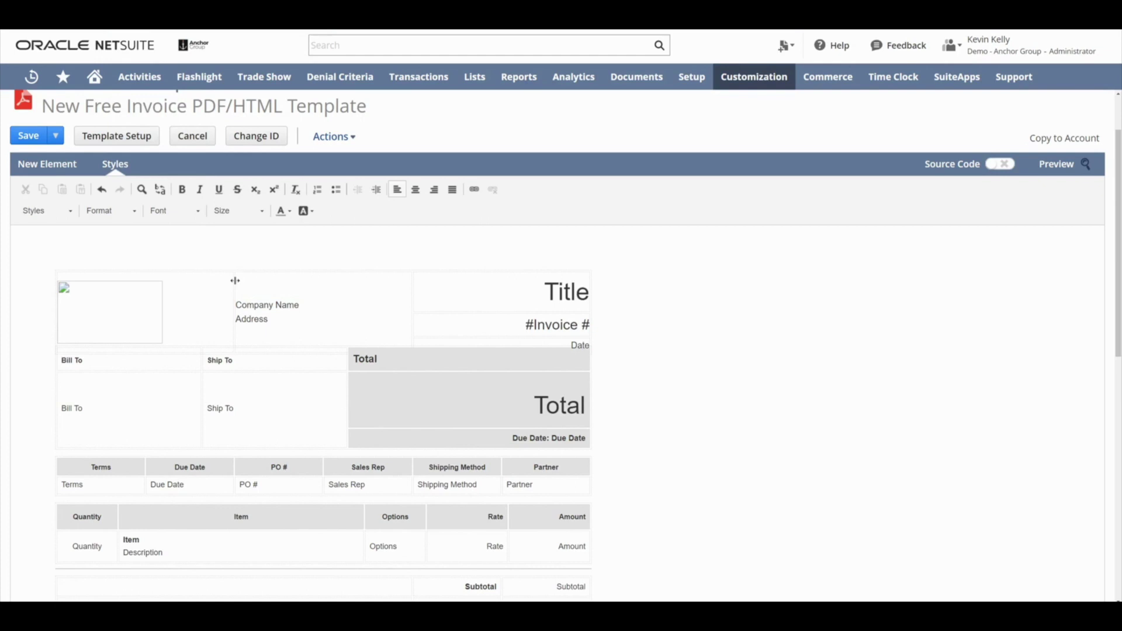
# Narrow the column beside Company Name and preview the invoice as a PDF
pyautogui.moveTo(234, 280); pyautogui.dragTo(208, 279)
pyautogui.click(1065, 166)
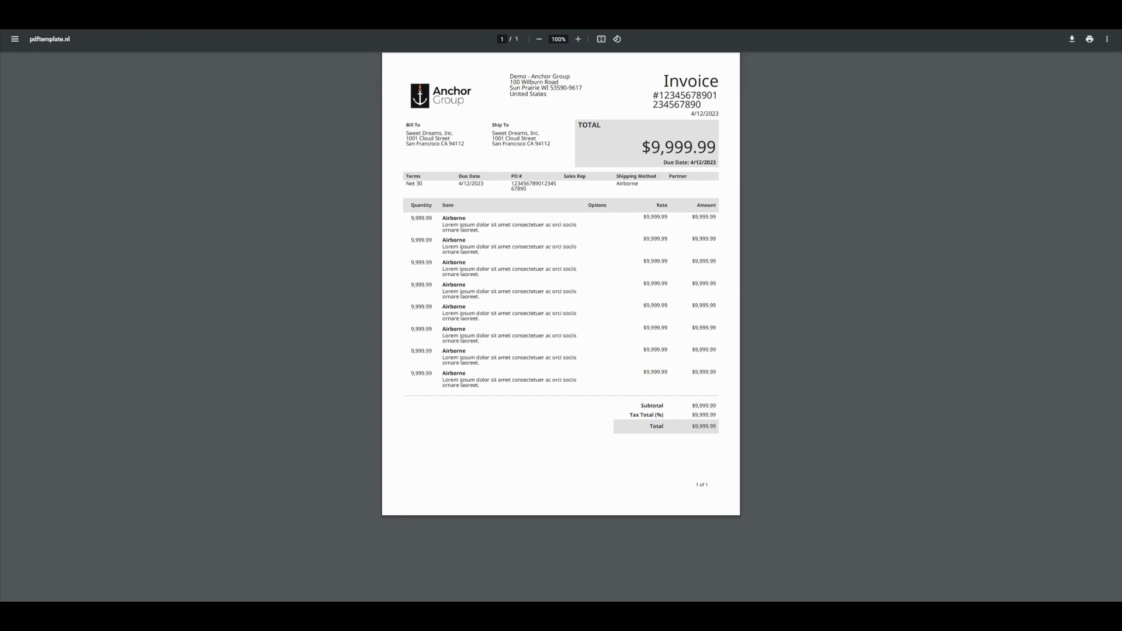
# Drag the Company Name/Title border left so the Title and invoice-number column gets wider
pyautogui.moveTo(653, 95); pyautogui.dragTo(705, 103)
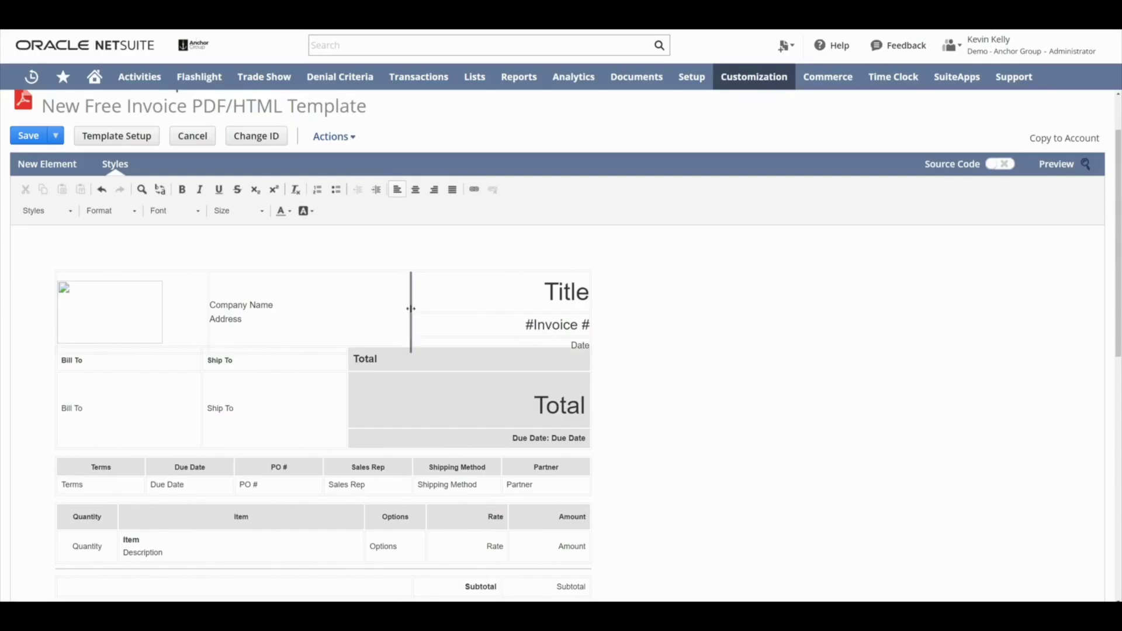
pyautogui.moveTo(411, 304); pyautogui.dragTo(350, 308)
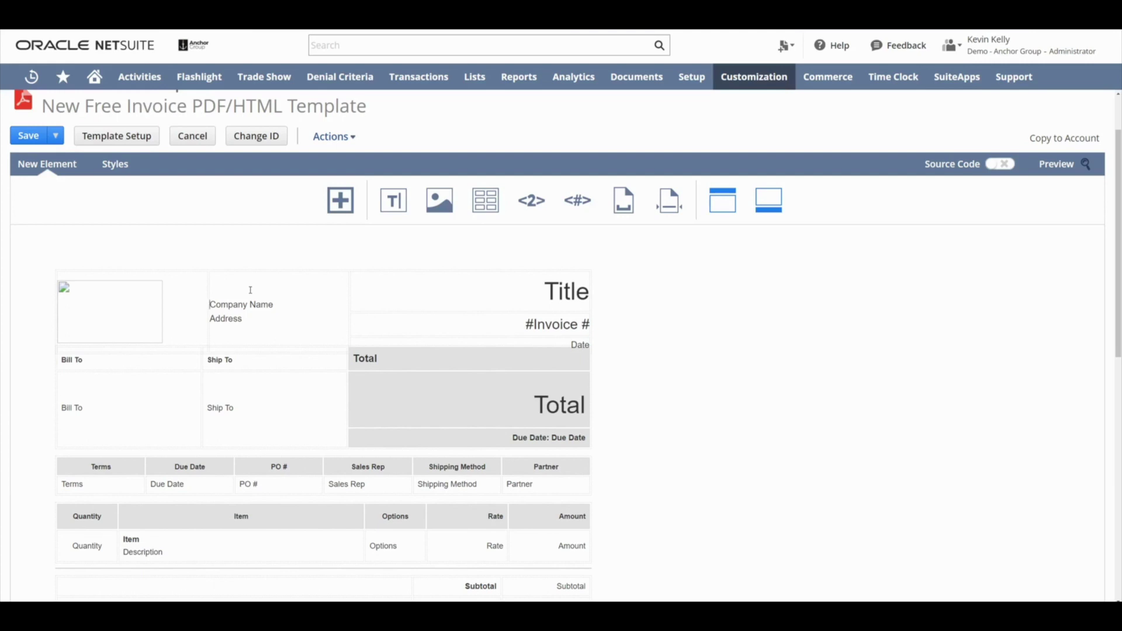
# Add a line break before Company Name to lower it and Address, then preview the PDF
pyautogui.press('Return')
pyautogui.press('Return')
pyautogui.press('Return')
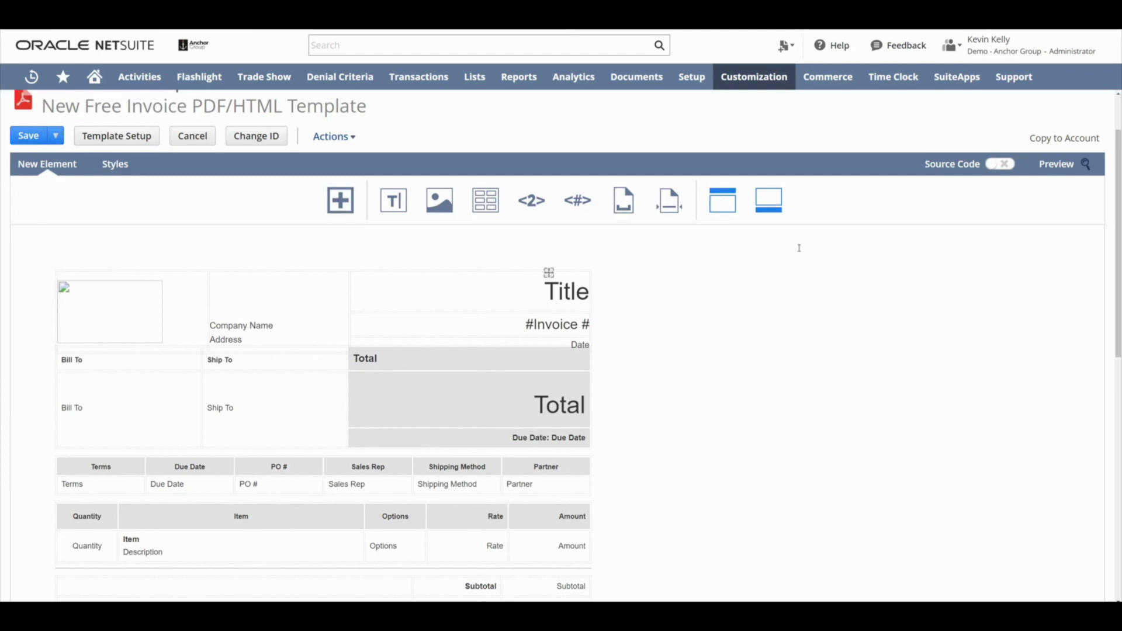
pyautogui.click(1057, 165)
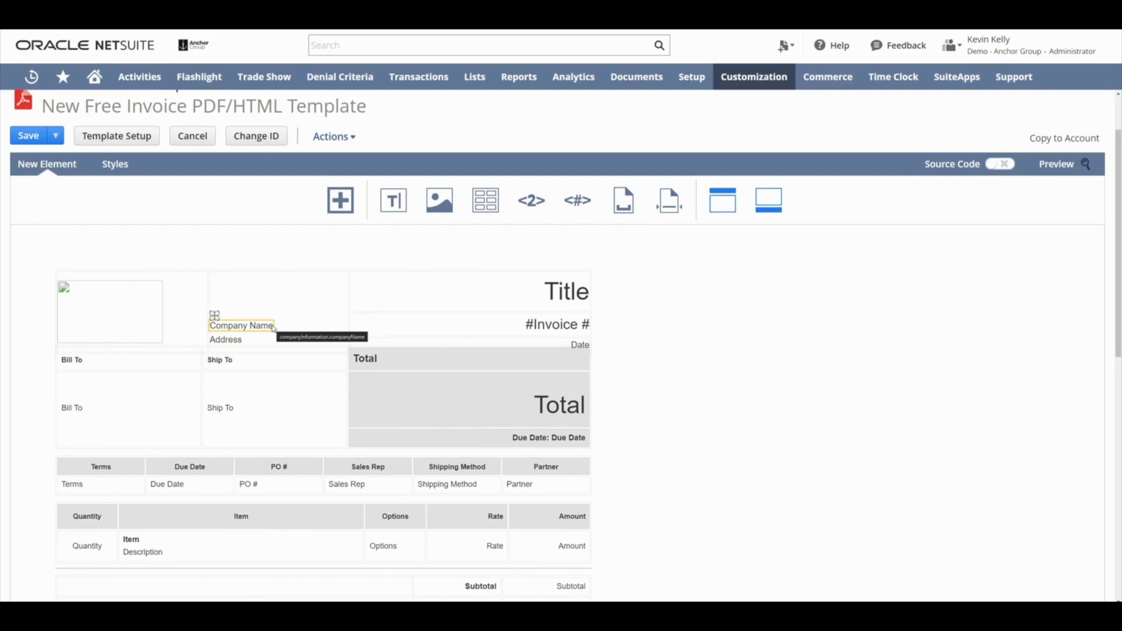
pyautogui.click(273, 329)
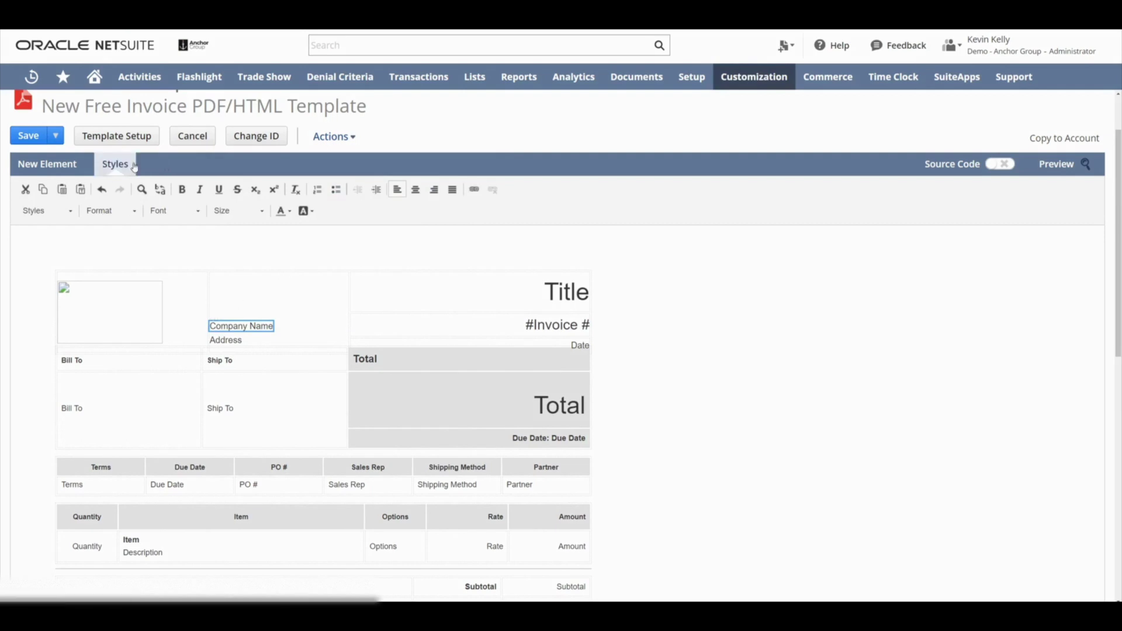
pyautogui.click(475, 191)
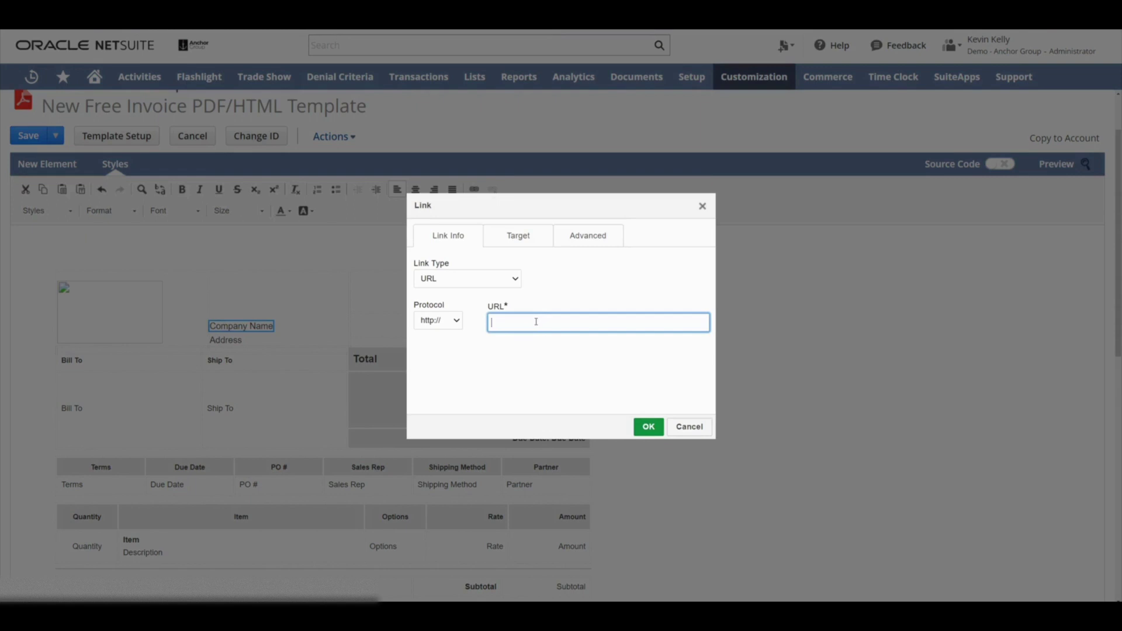
pyautogui.write('anchorgroup.tech')
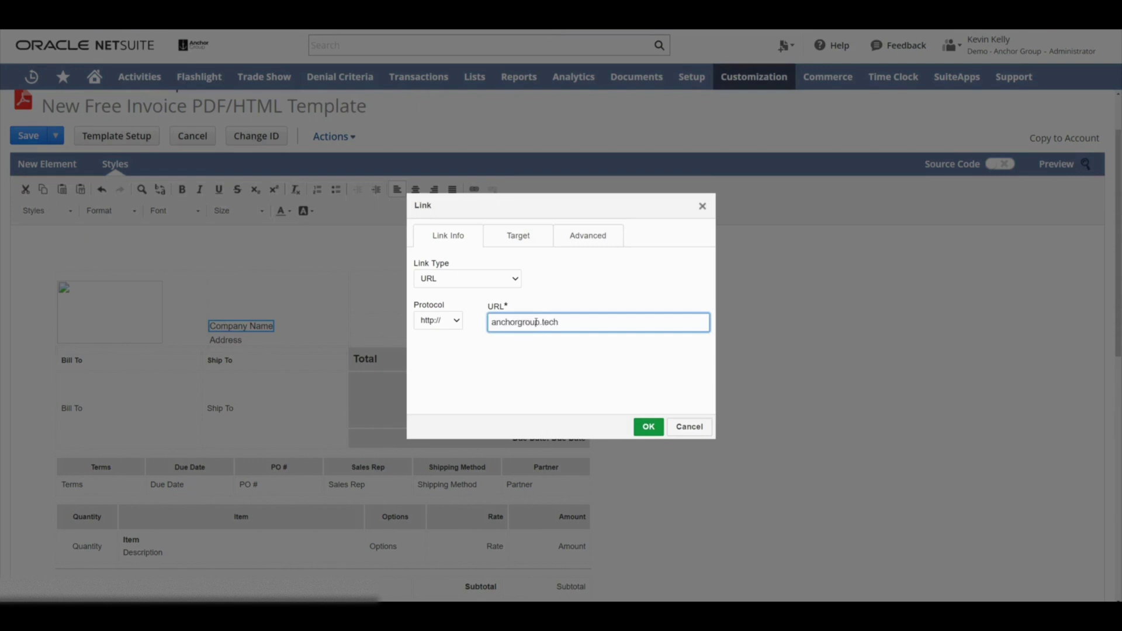
pyautogui.click(638, 427)
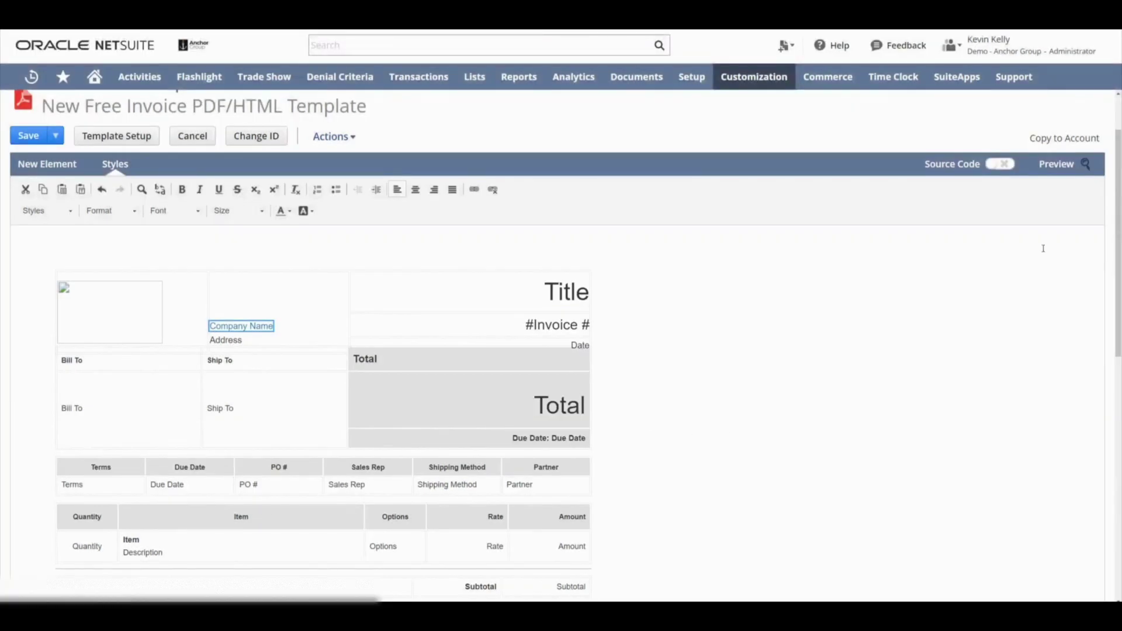
# Preview the invoice, open the company name link in a new tab, then close that tab
pyautogui.click(1057, 165)
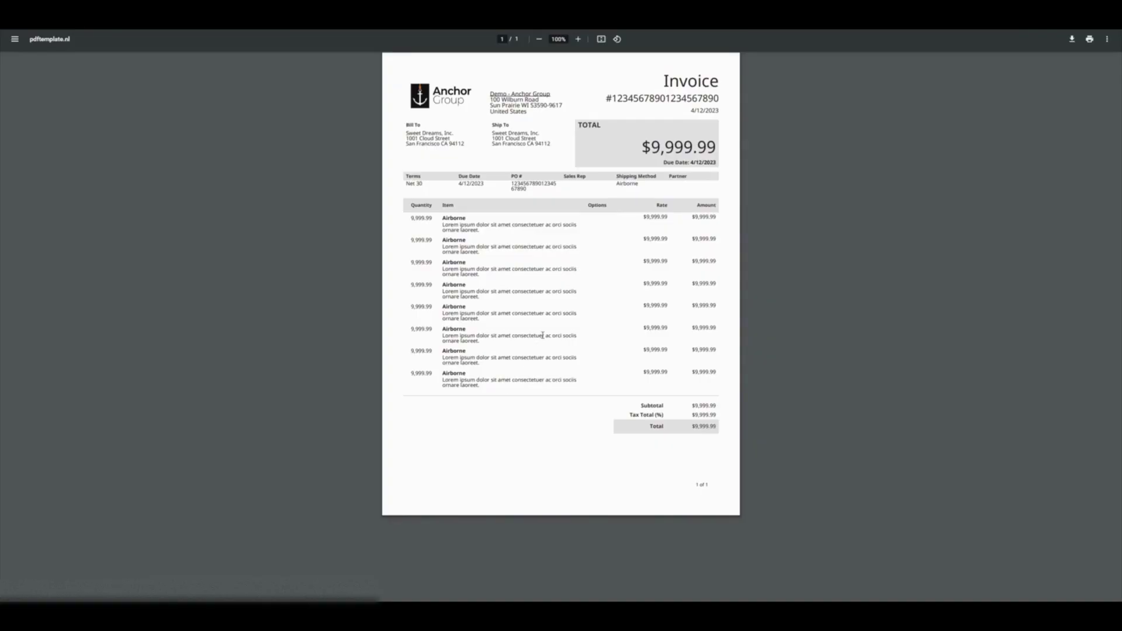
pyautogui.rightClick(540, 98)
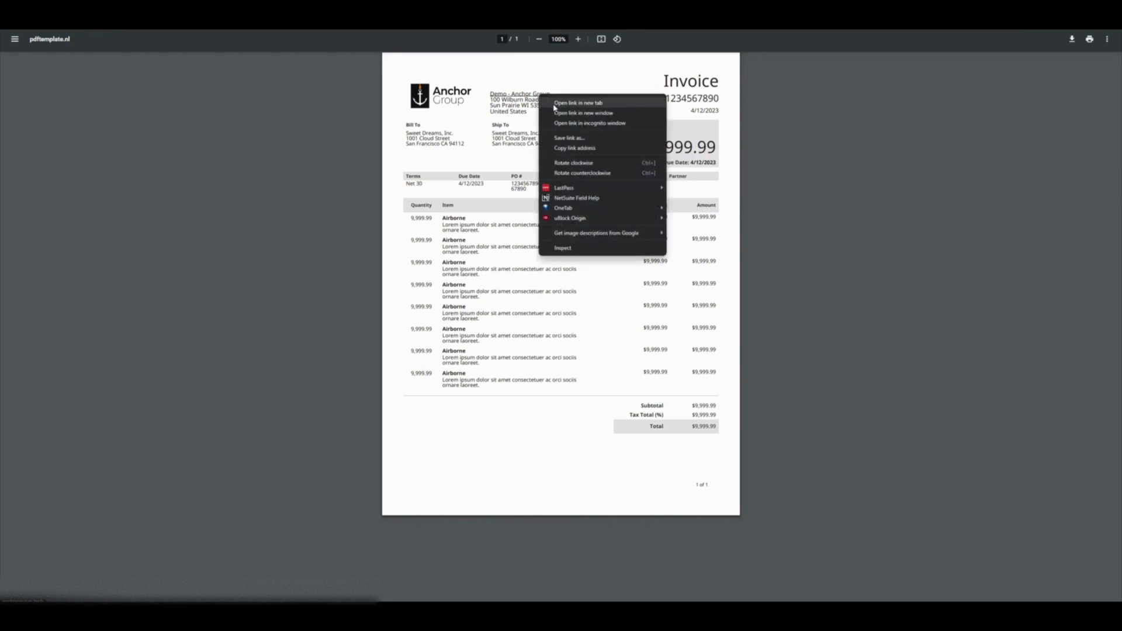
pyautogui.click(576, 103)
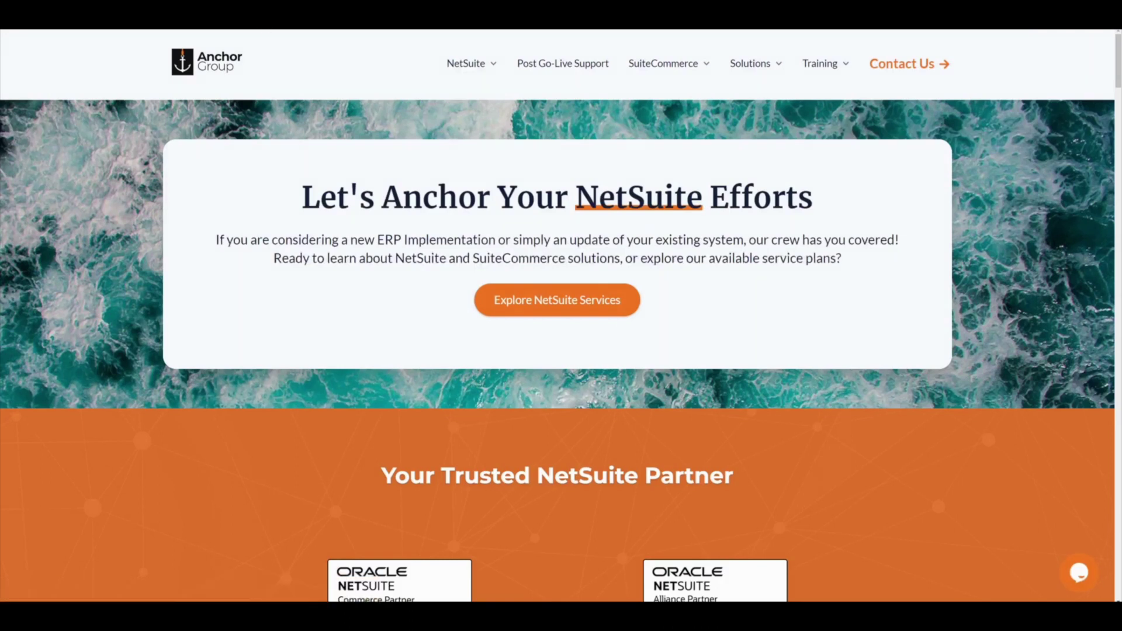
pyautogui.hotkey('ctrl', 'w')
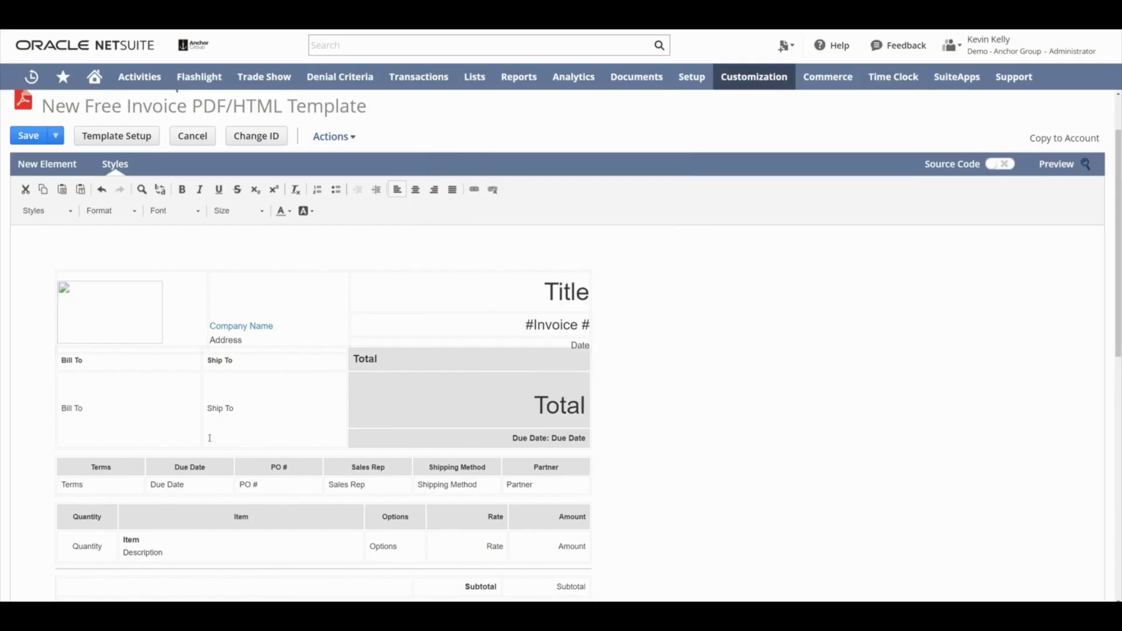
# Edit the Company Name field to drop its anchorgroup.tech link, then deselect it
pyautogui.click(261, 328)
pyautogui.click(261, 327)
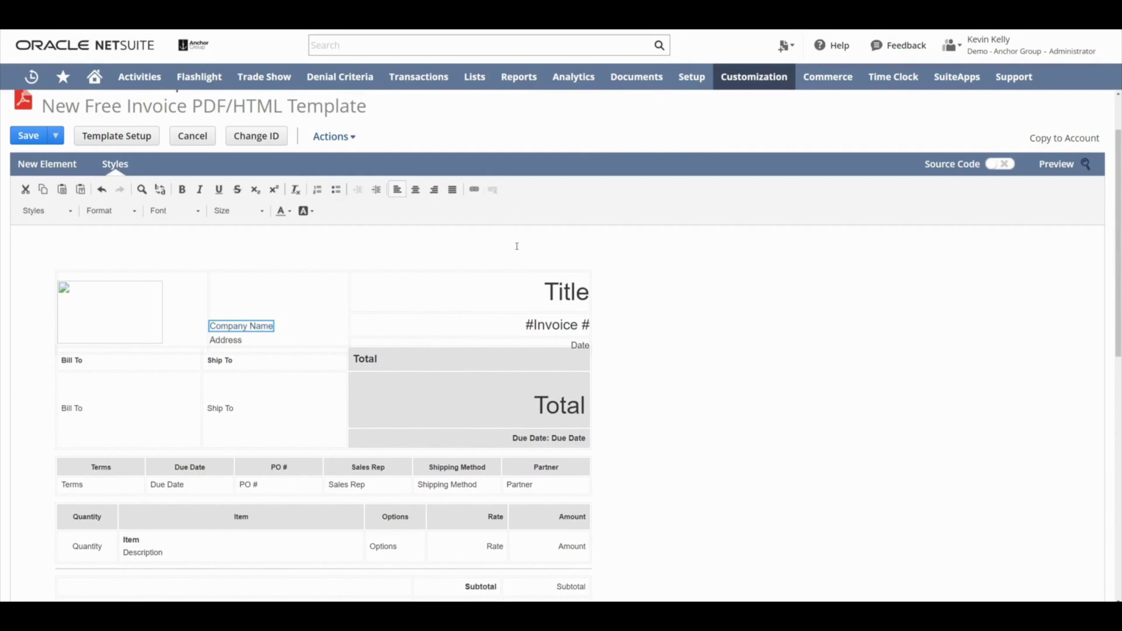
pyautogui.click(176, 563)
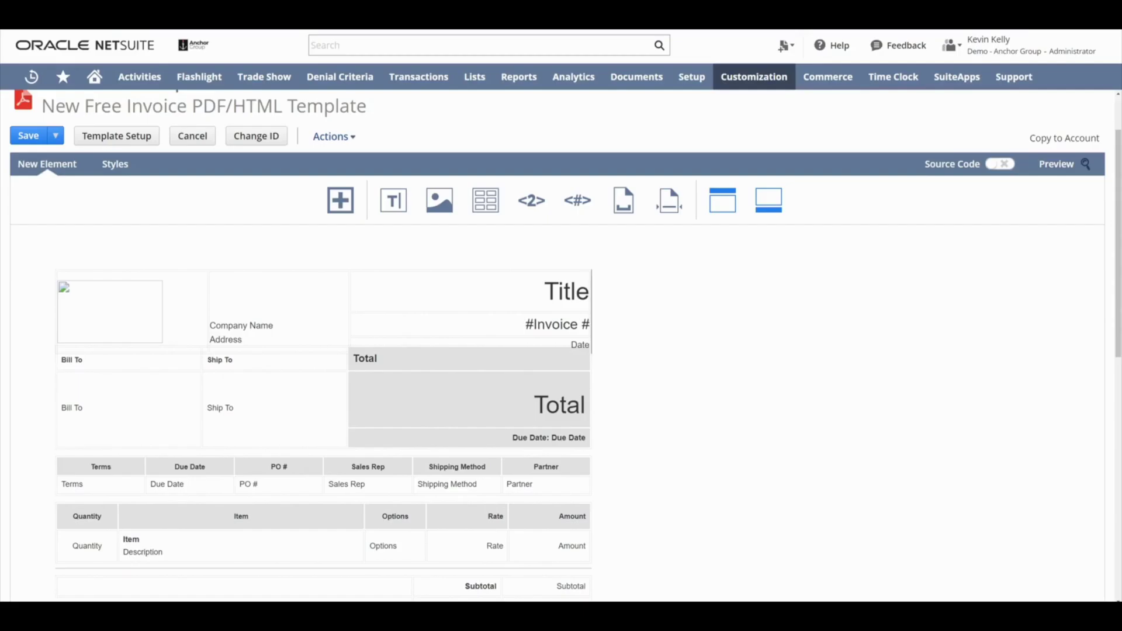
# Set the Bill To label cell's horizontal alignment to left in its cell properties
pyautogui.scroll(-3, 239, 247)
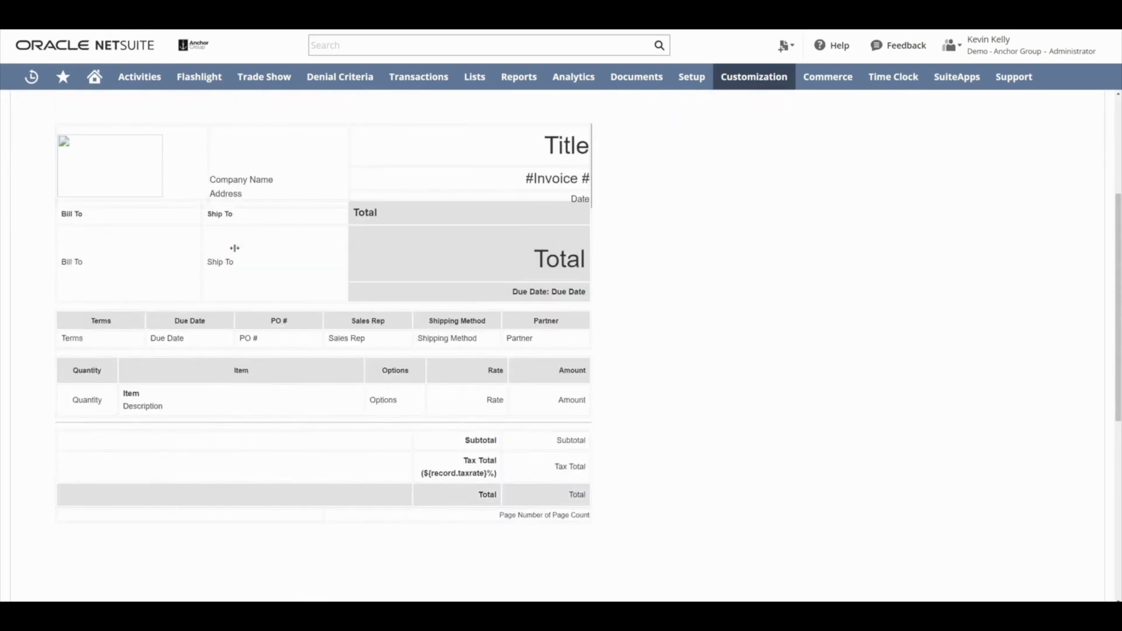
pyautogui.rightClick(80, 218)
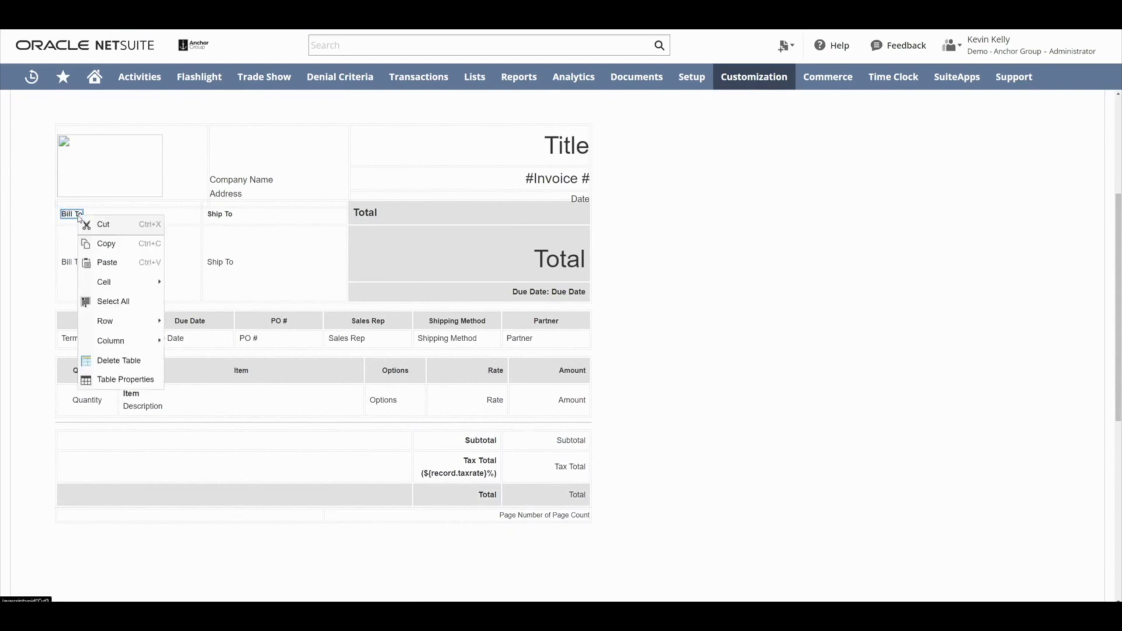
pyautogui.moveTo(113, 285)
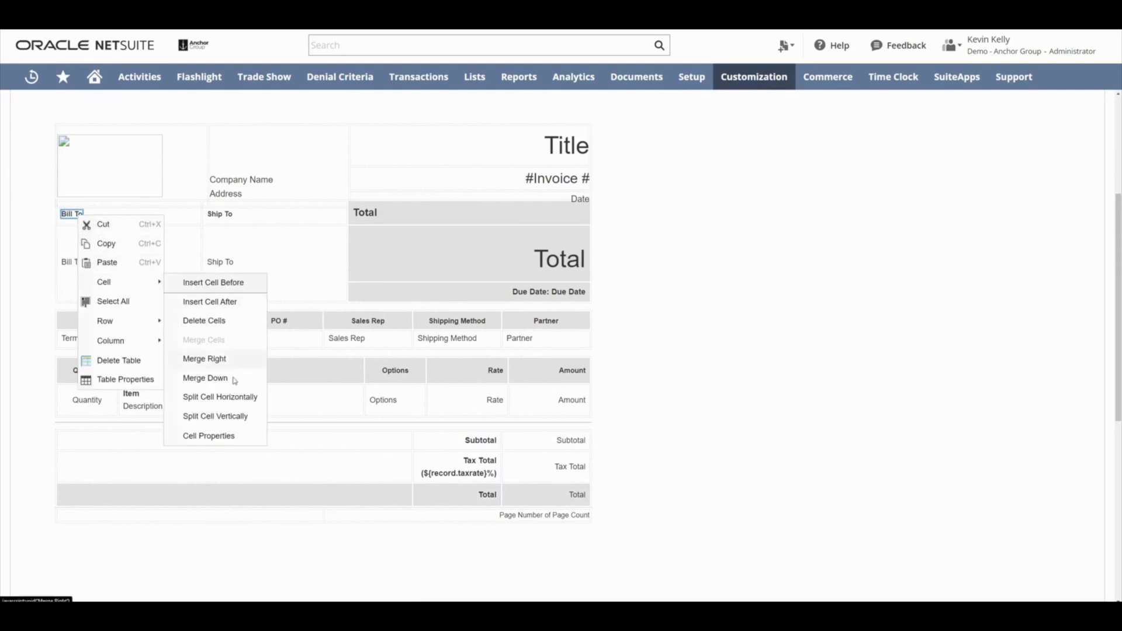
pyautogui.click(220, 437)
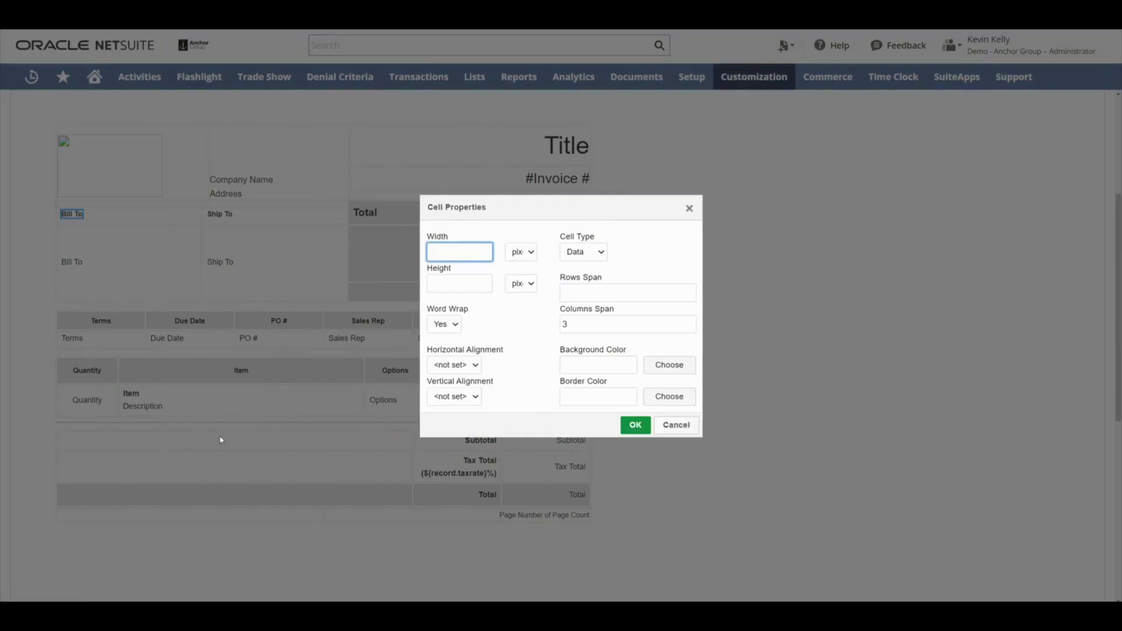
pyautogui.click(473, 366)
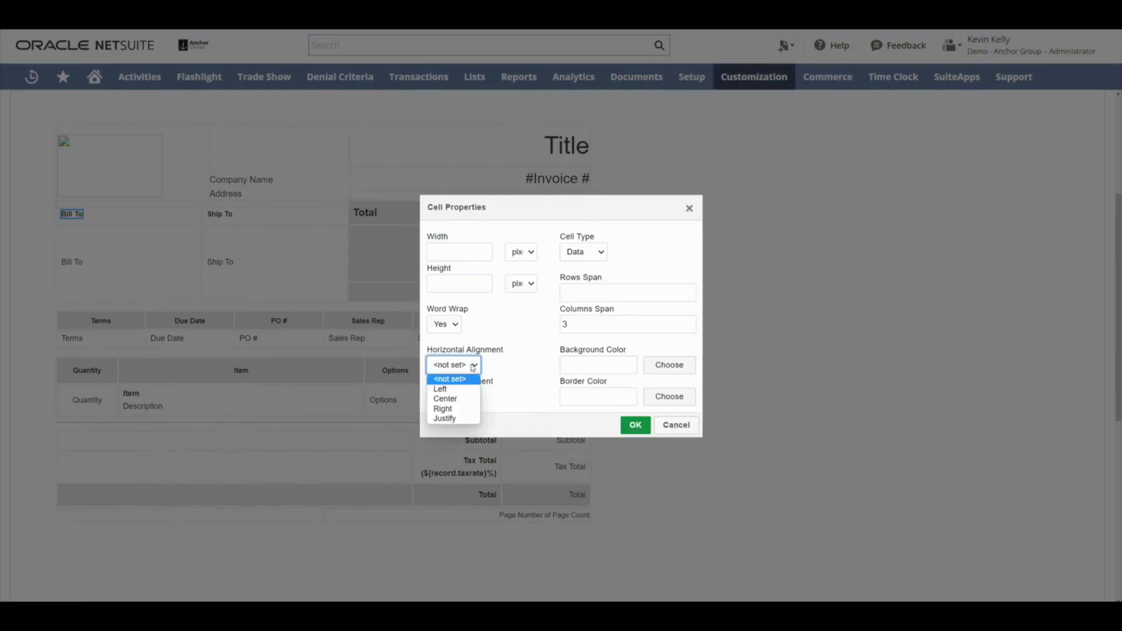
pyautogui.click(455, 389)
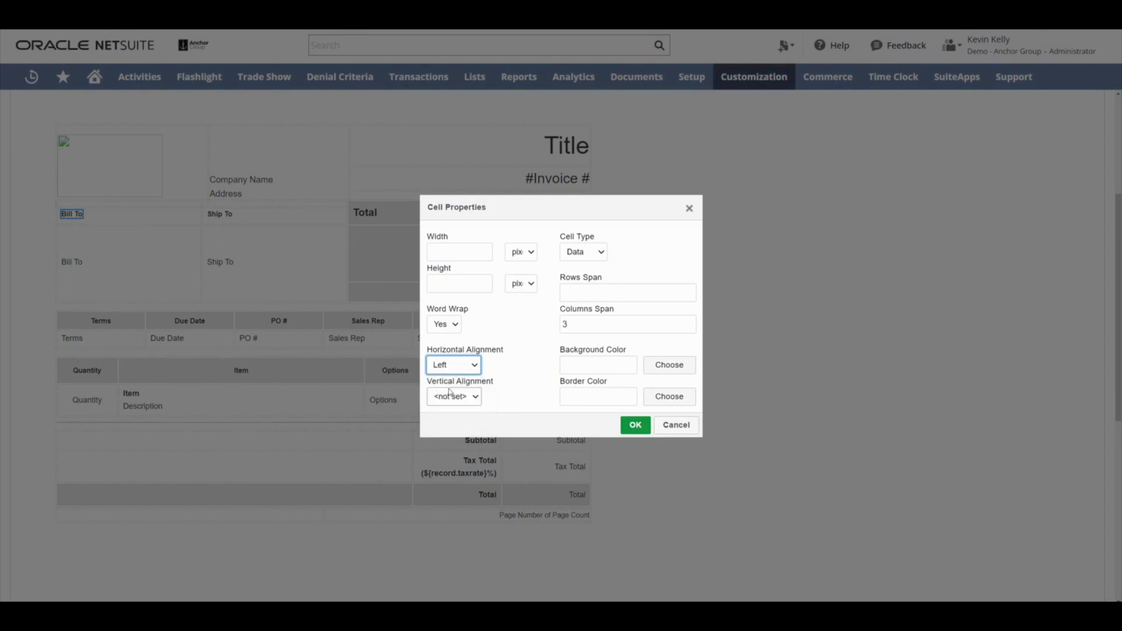
pyautogui.click(630, 429)
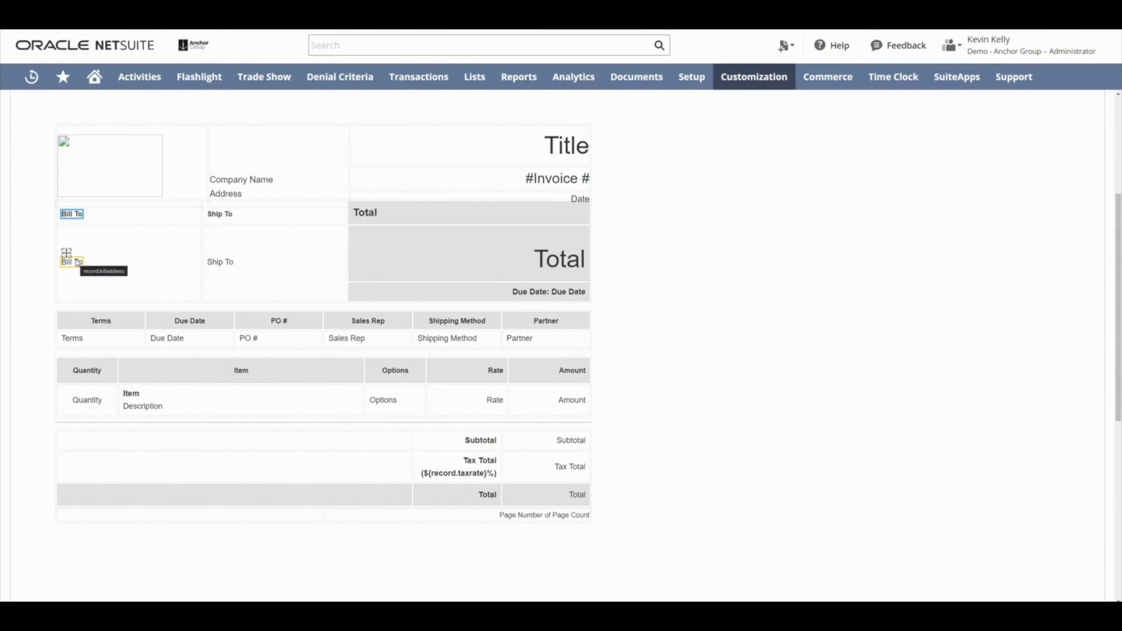
# Set the Bill To address cell's horizontal alignment to left as well
pyautogui.rightClick(78, 263)
pyautogui.moveTo(118, 329)
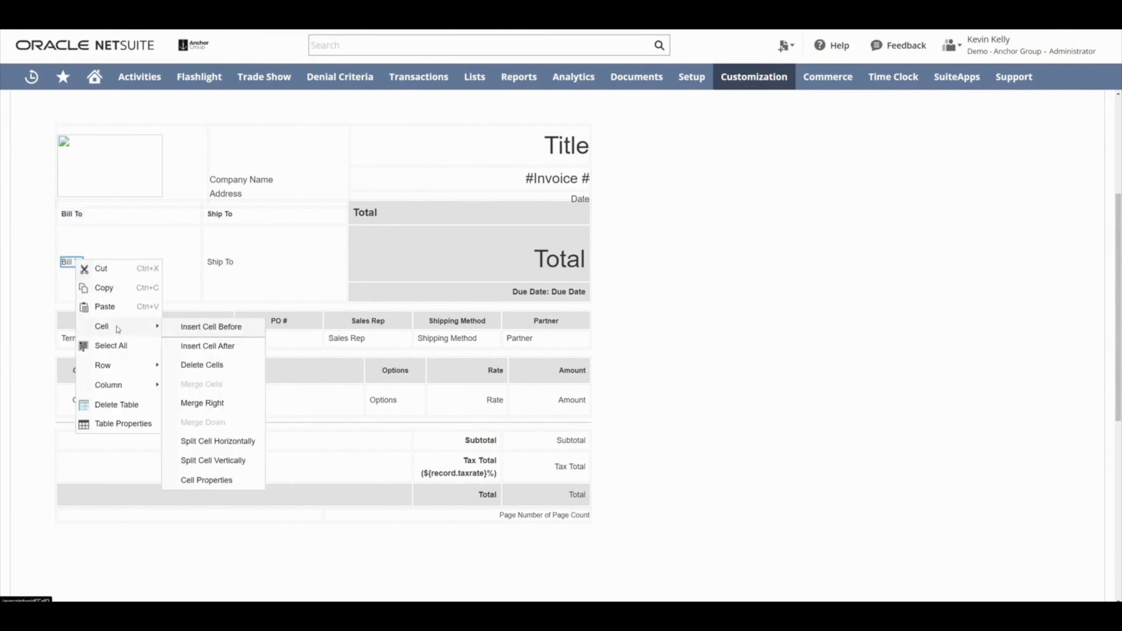
pyautogui.click(223, 481)
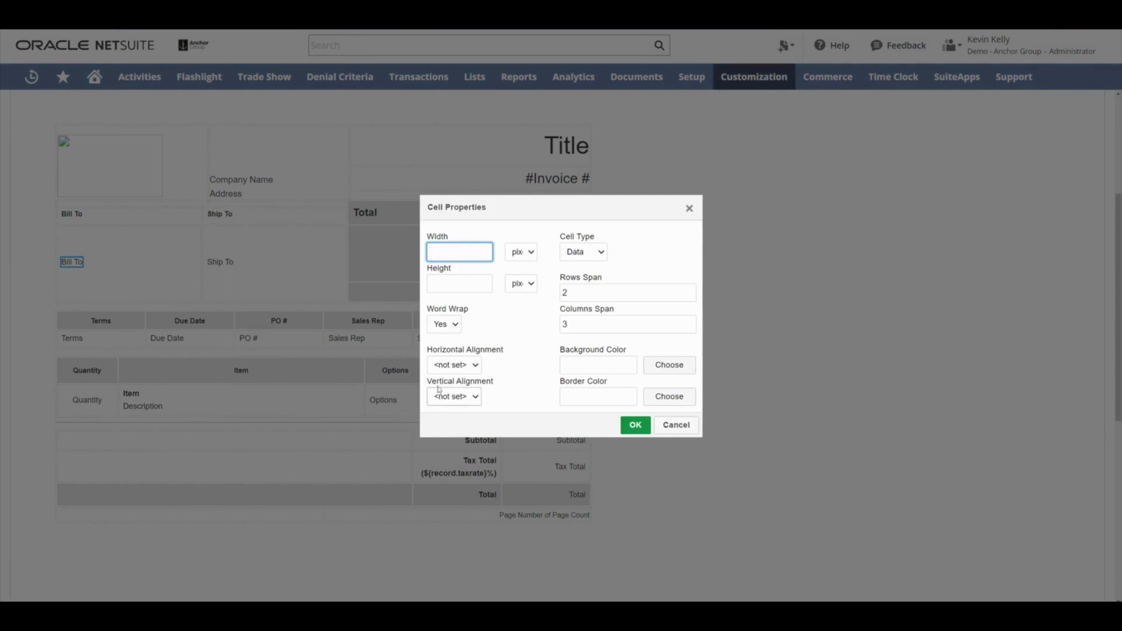
pyautogui.click(453, 364)
pyautogui.click(443, 388)
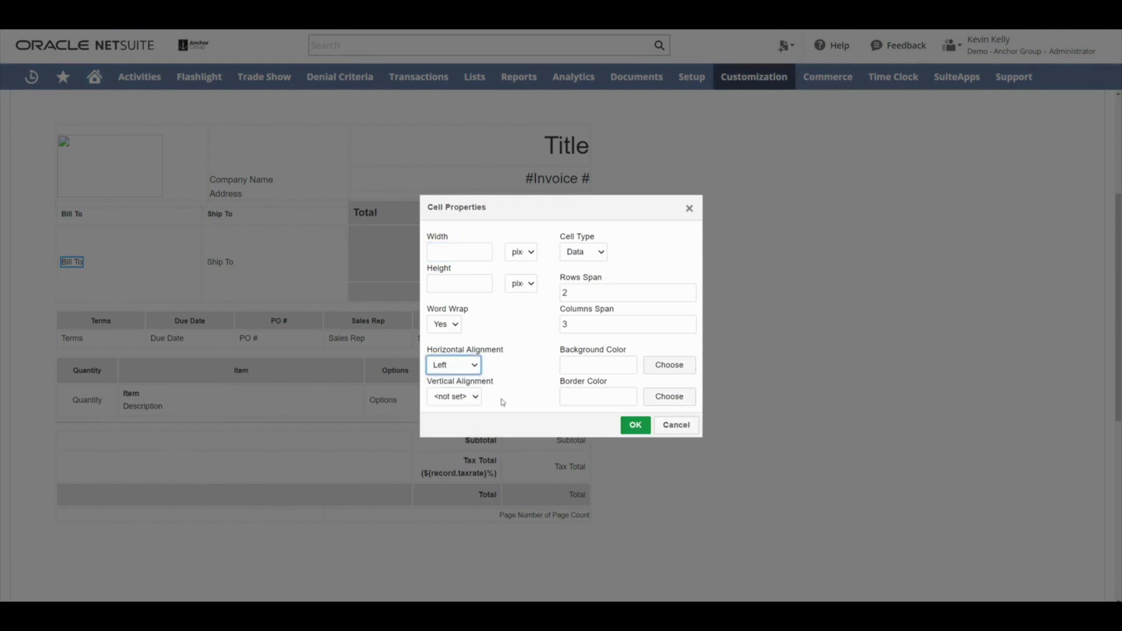
pyautogui.click(631, 426)
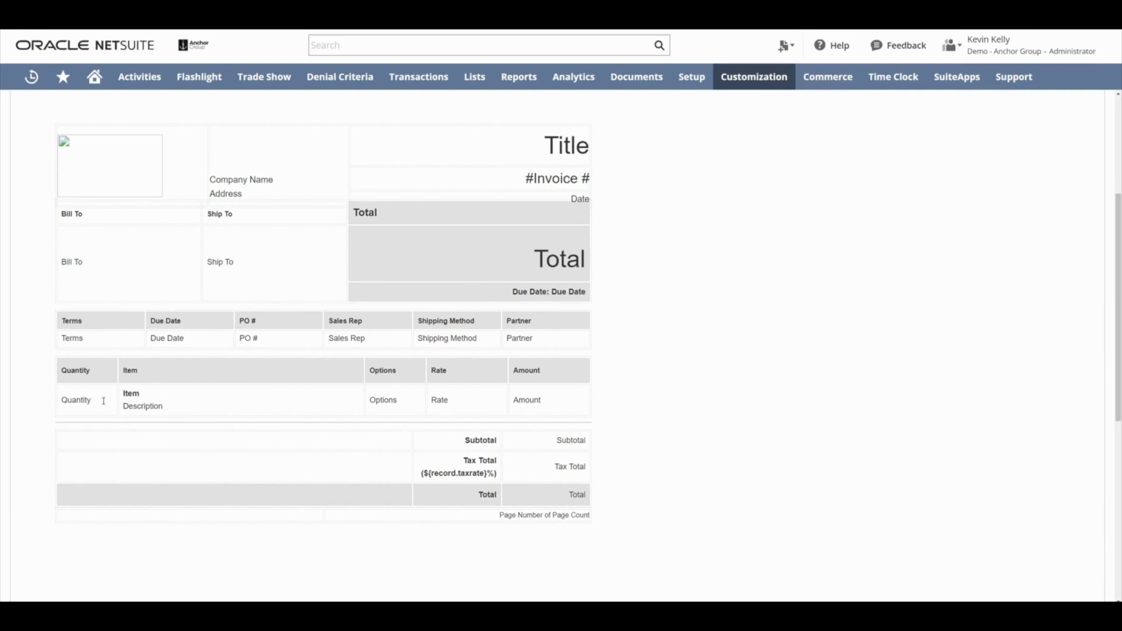
pyautogui.scroll(4, 945, 293)
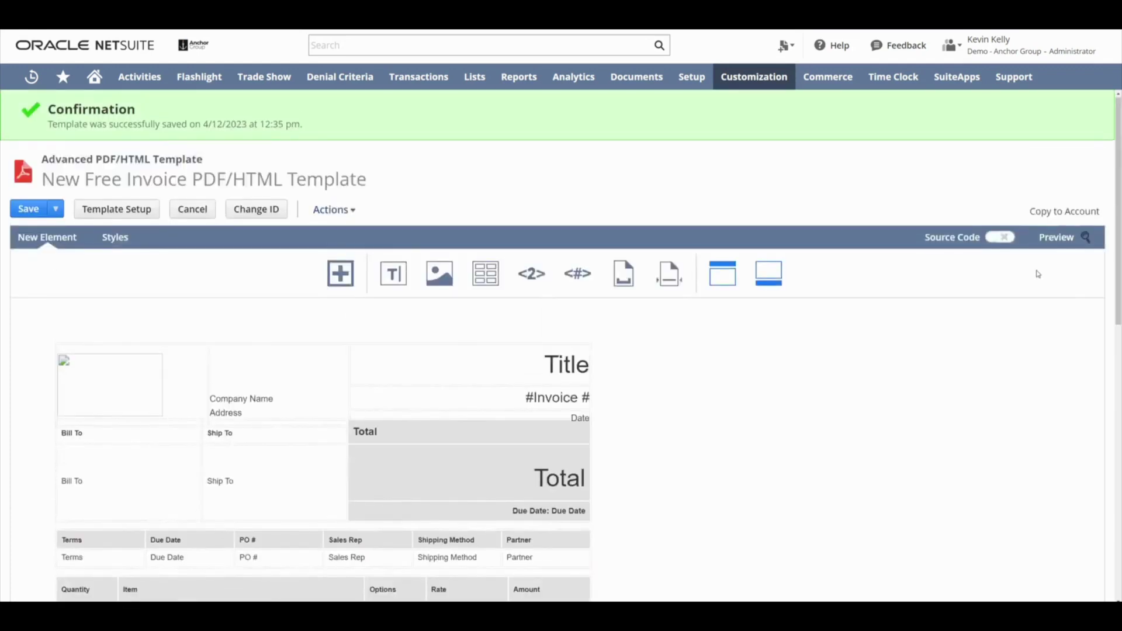
# Preview the template as a sample PDF invoice filled with placeholder data
pyautogui.click(1060, 249)
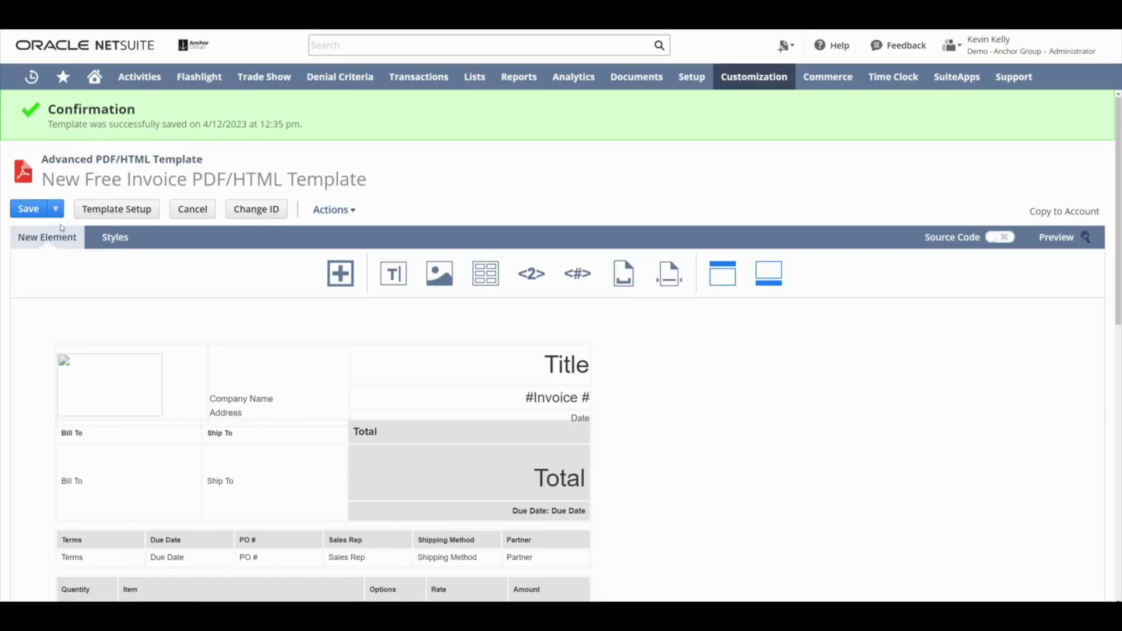
# Save the template with Save & Edit, then print invoice 59 as a PDF
pyautogui.moveTo(52, 211)
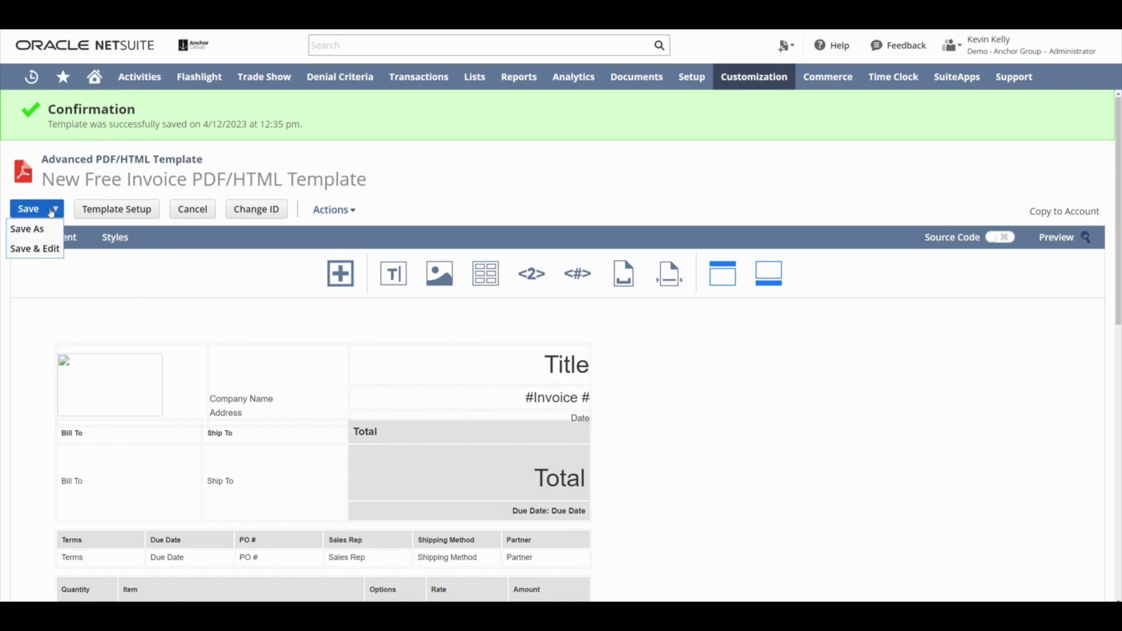
pyautogui.click(51, 248)
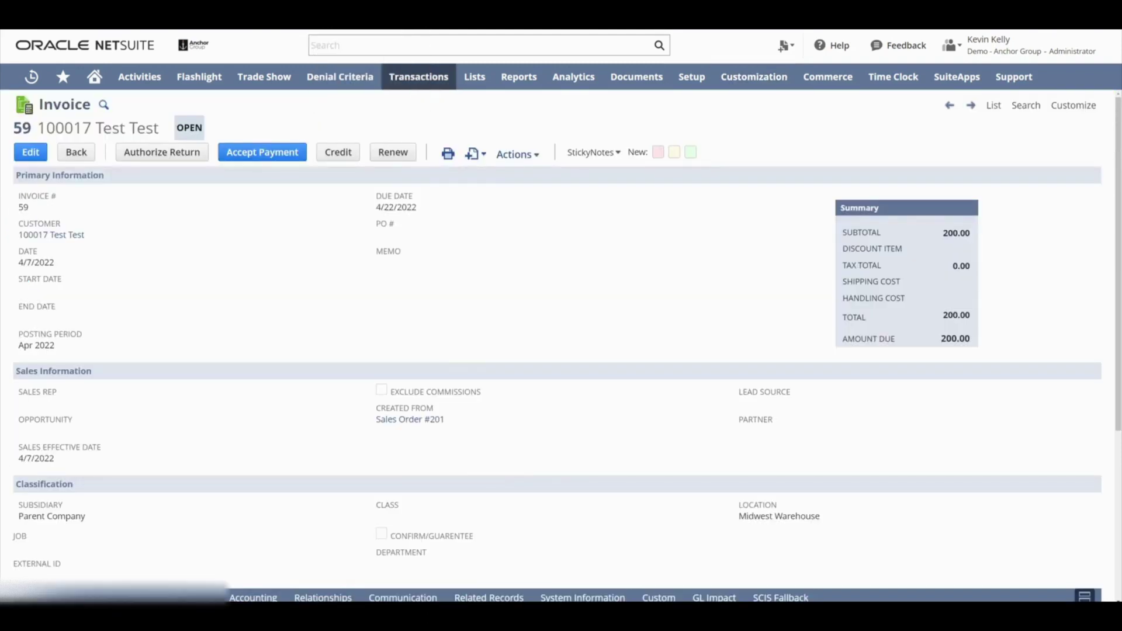
pyautogui.moveTo(447, 156)
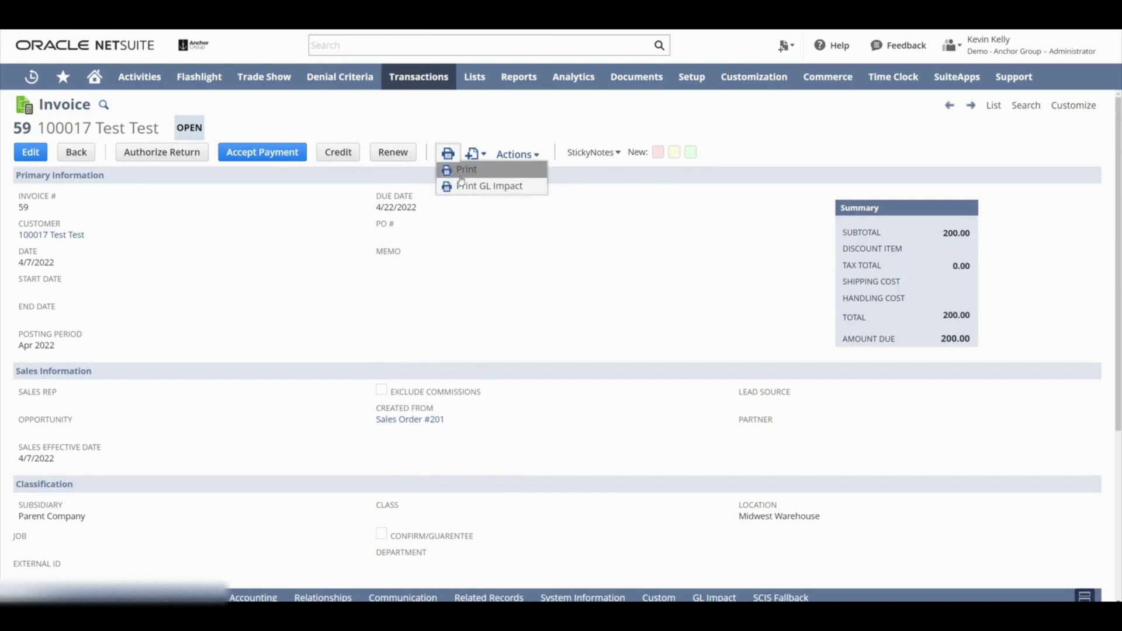
pyautogui.click(461, 175)
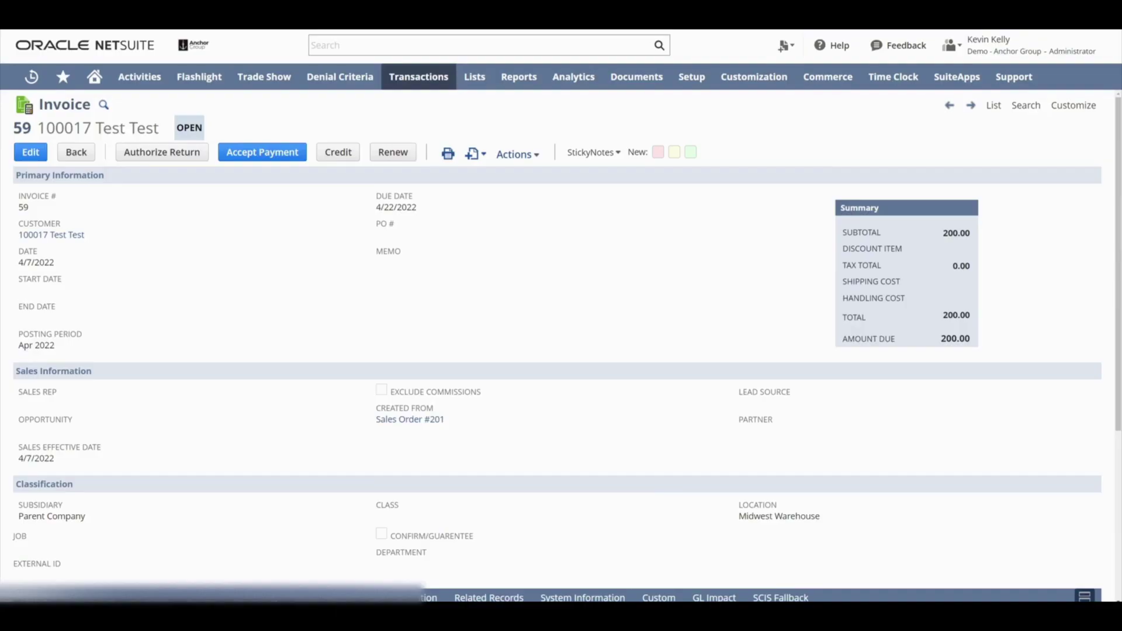
# Copy the Subsidiary field's ID from its field help on invoice 59
pyautogui.scroll(-2, 196, 426)
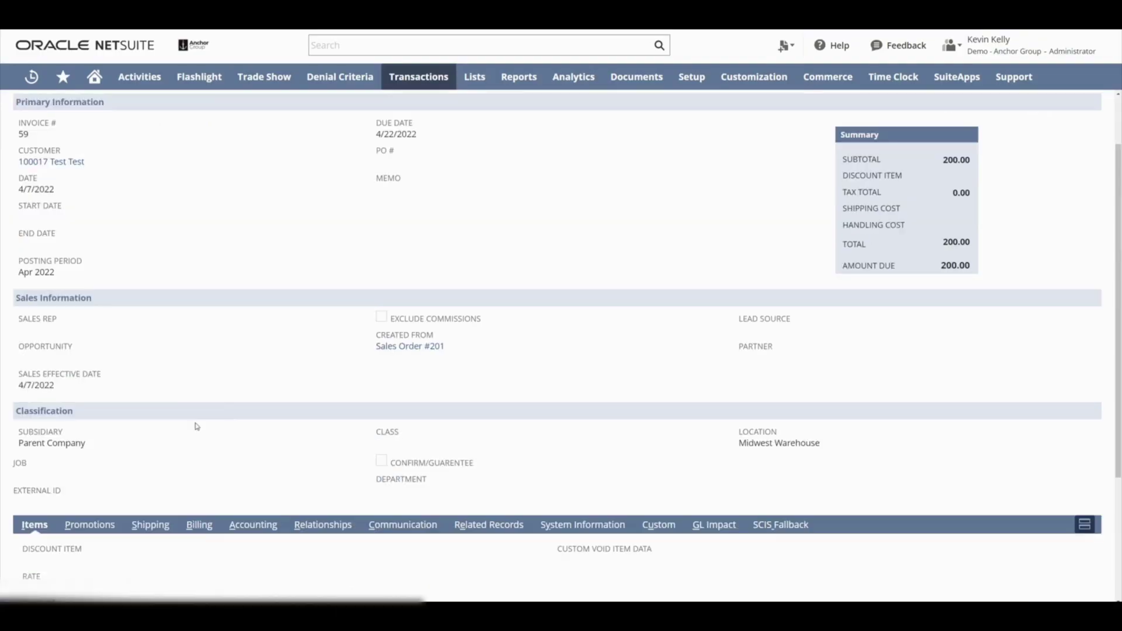
pyautogui.click(56, 435)
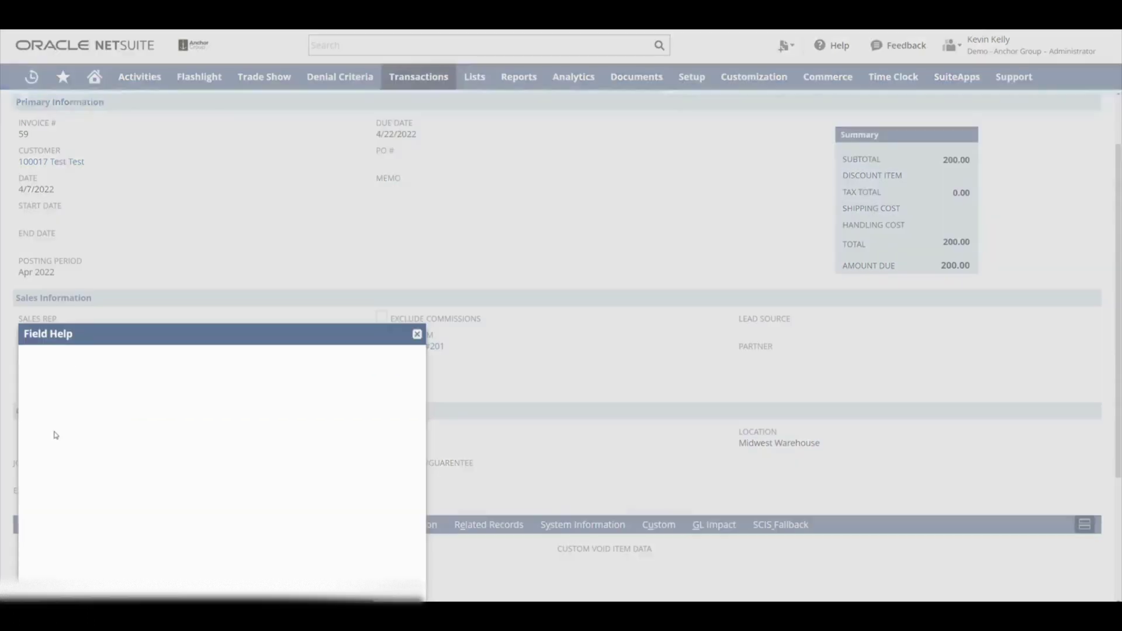
pyautogui.click(378, 406)
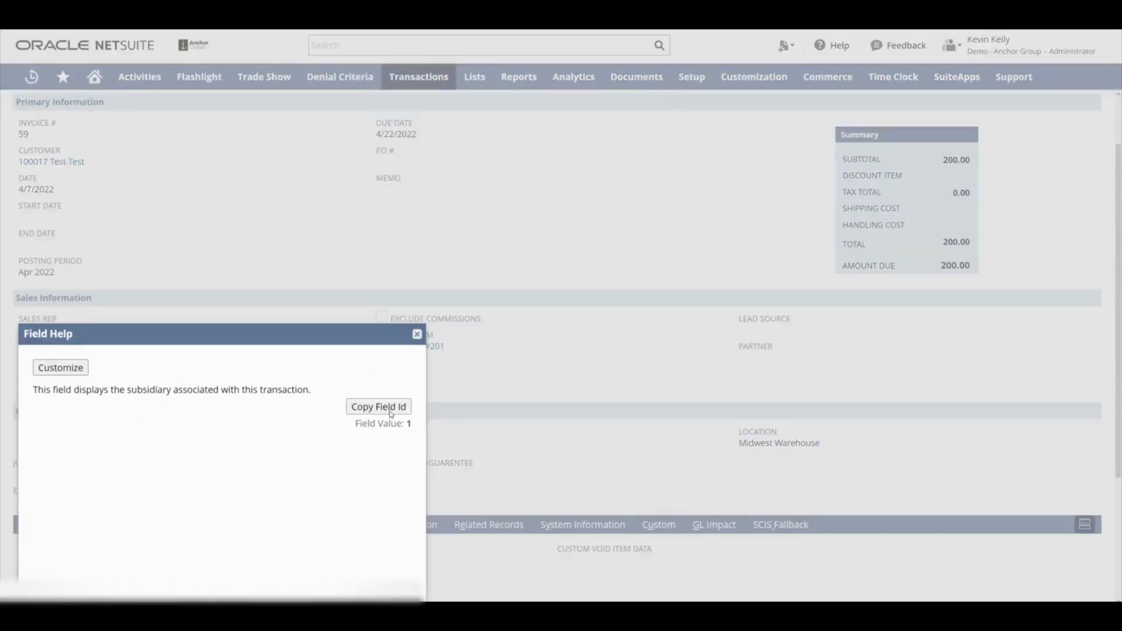
pyautogui.click(416, 334)
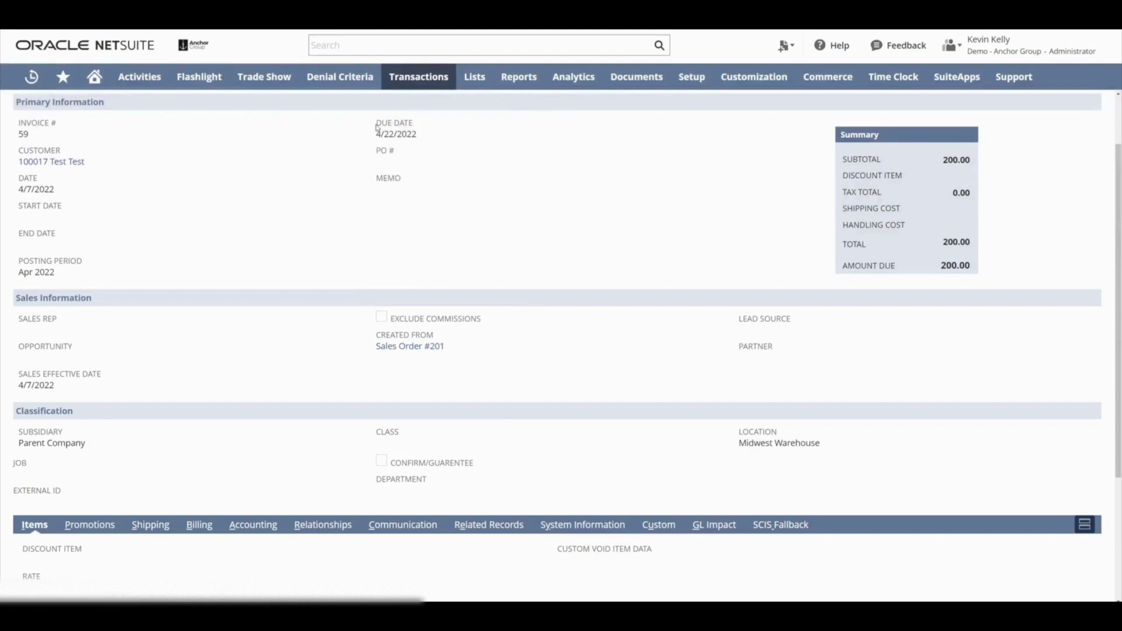
# Paste the field ID into global search, clear it, and return to the template editor
pyautogui.click(392, 47)
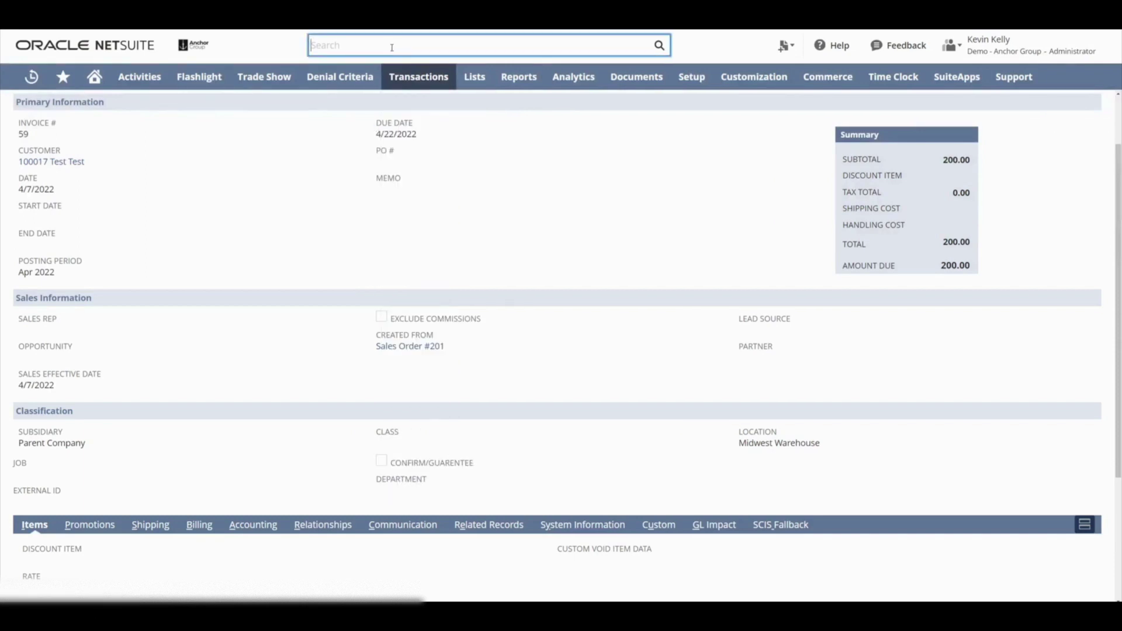
pyautogui.rightClick(392, 47)
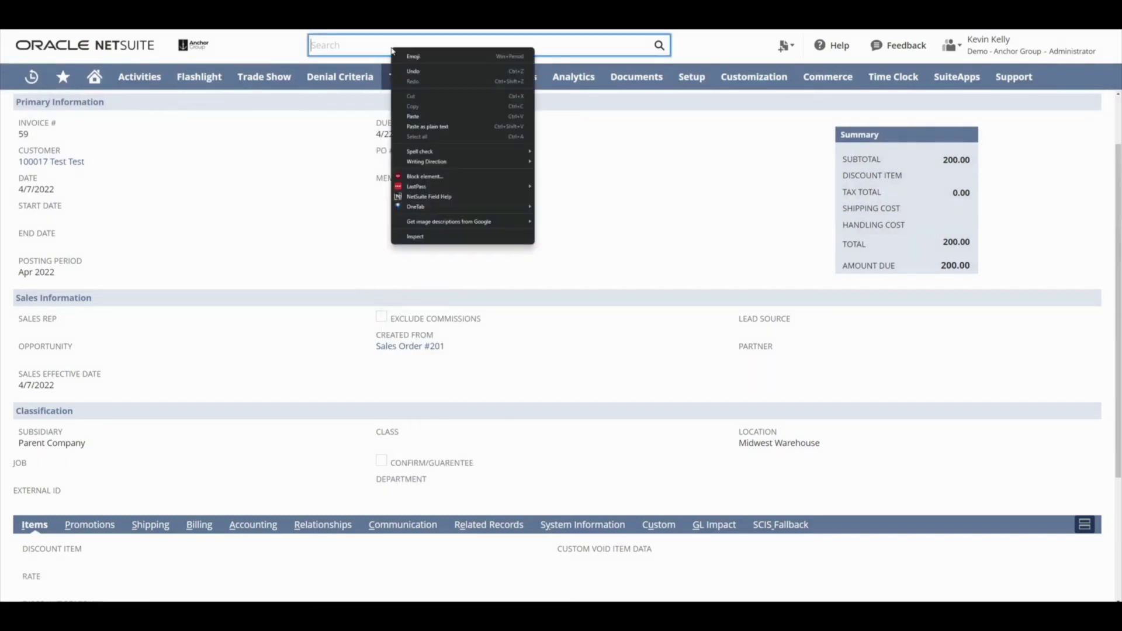
pyautogui.click(425, 117)
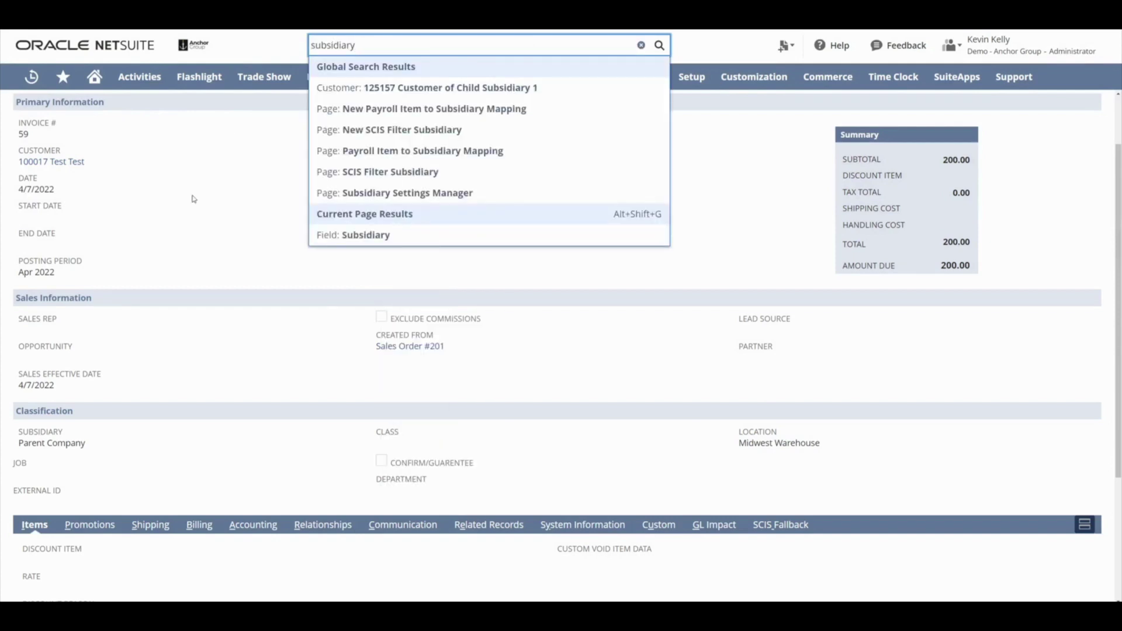
pyautogui.press('BackSpace')
pyautogui.press('BackSpace')
pyautogui.press('BackSpace')
pyautogui.press('BackSpace')
pyautogui.press('BackSpace')
pyautogui.press('BackSpace')
pyautogui.press('BackSpace')
pyautogui.press('BackSpace')
pyautogui.press('BackSpace')
pyautogui.press('BackSpace')
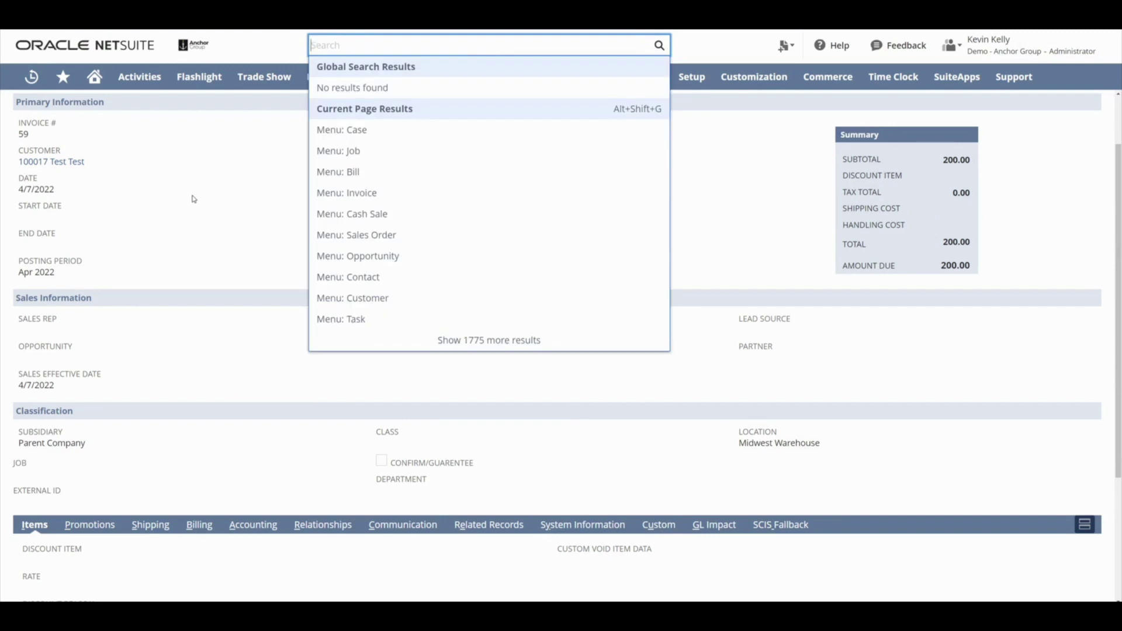
pyautogui.click(99, 437)
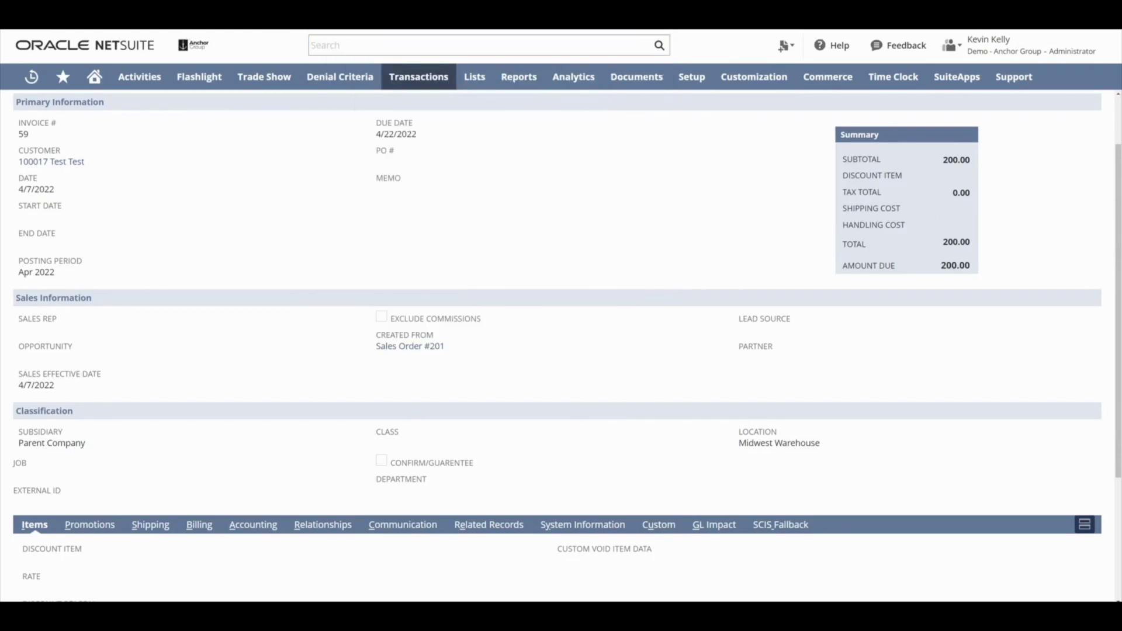
pyautogui.hotkey('alt', 'Tab')
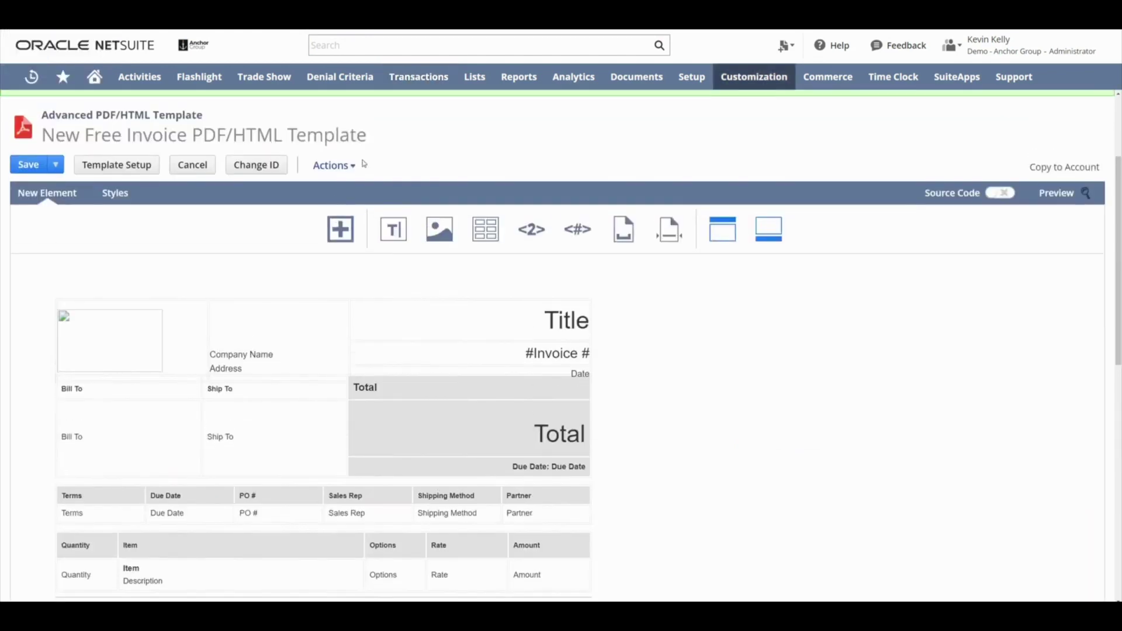
# Insert the Subsidiary field into the header cell by searching the field list for 'sub'
pyautogui.click(340, 241)
pyautogui.click(447, 234)
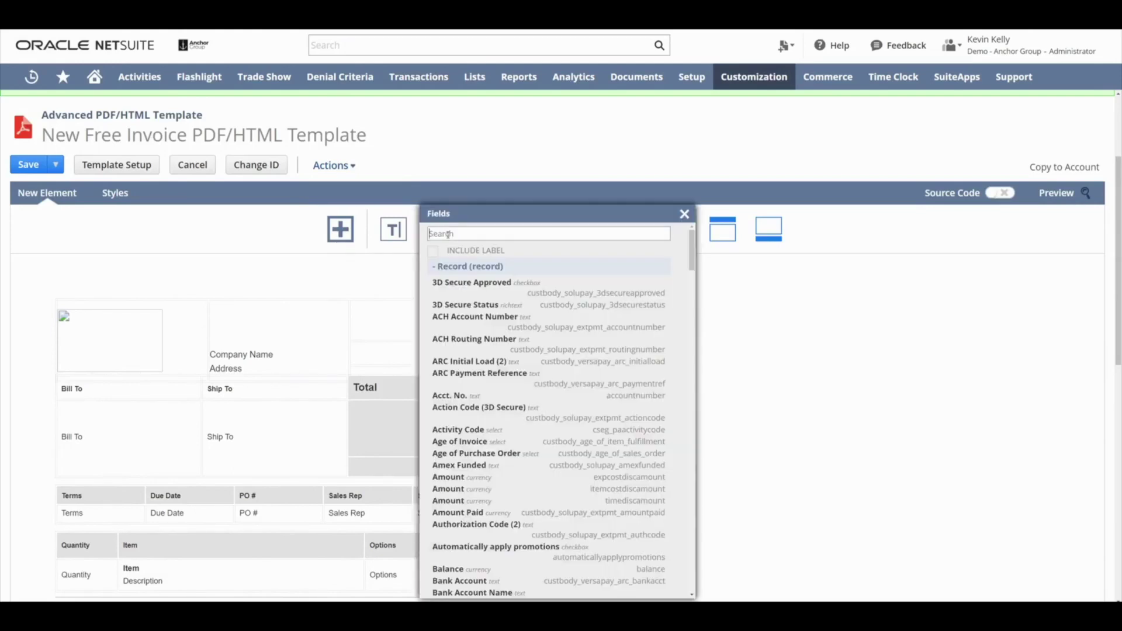
pyautogui.write('sub')
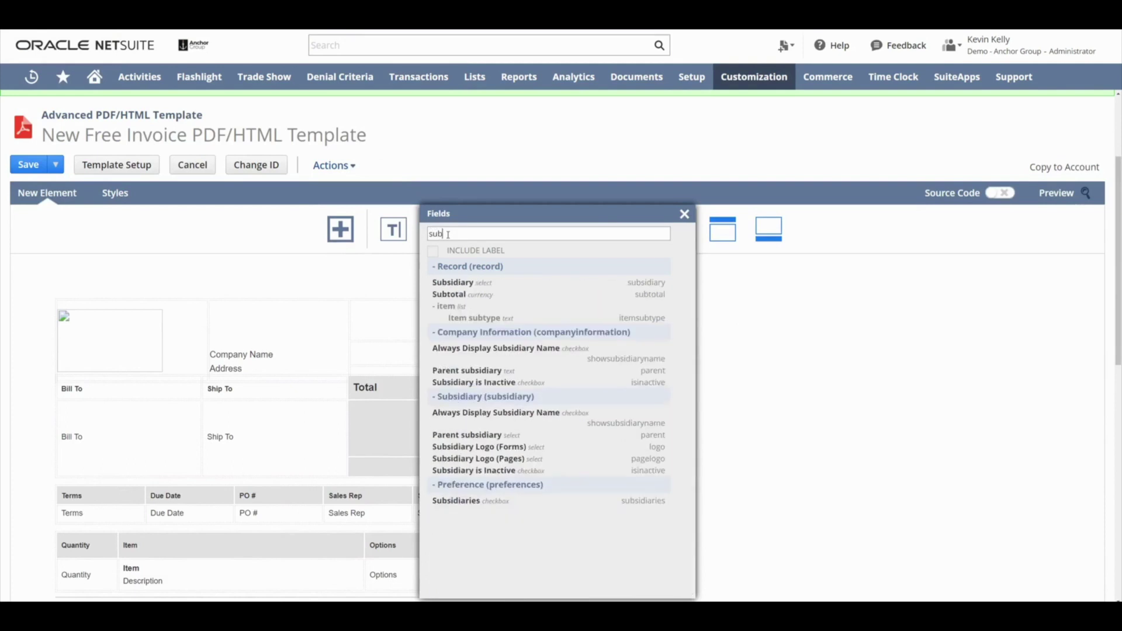
pyautogui.click(560, 283)
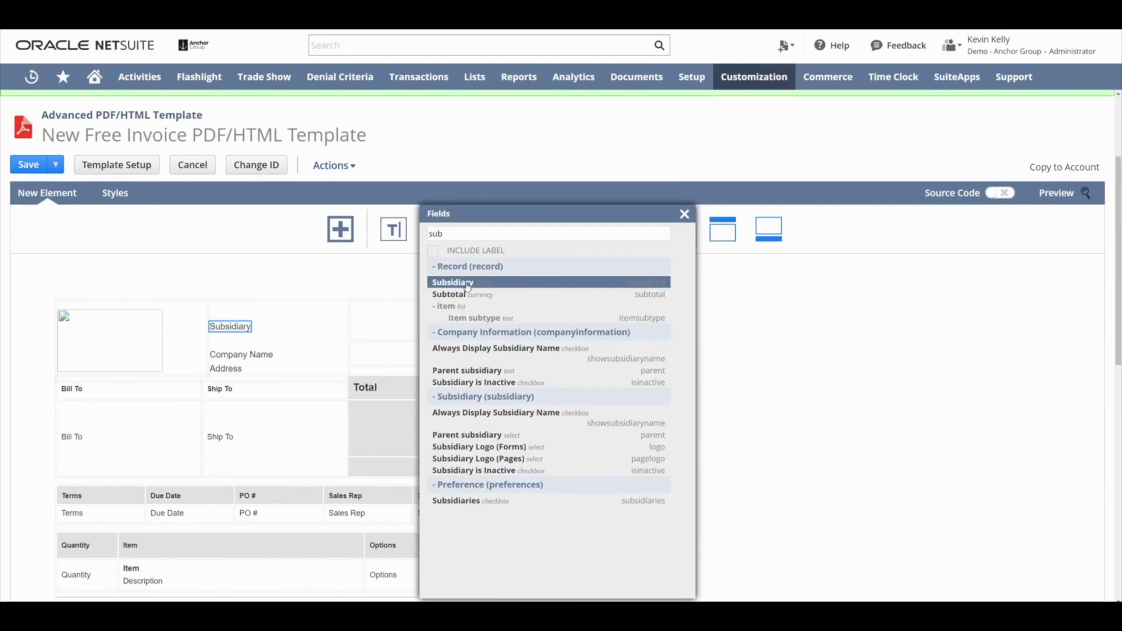
pyautogui.click(683, 214)
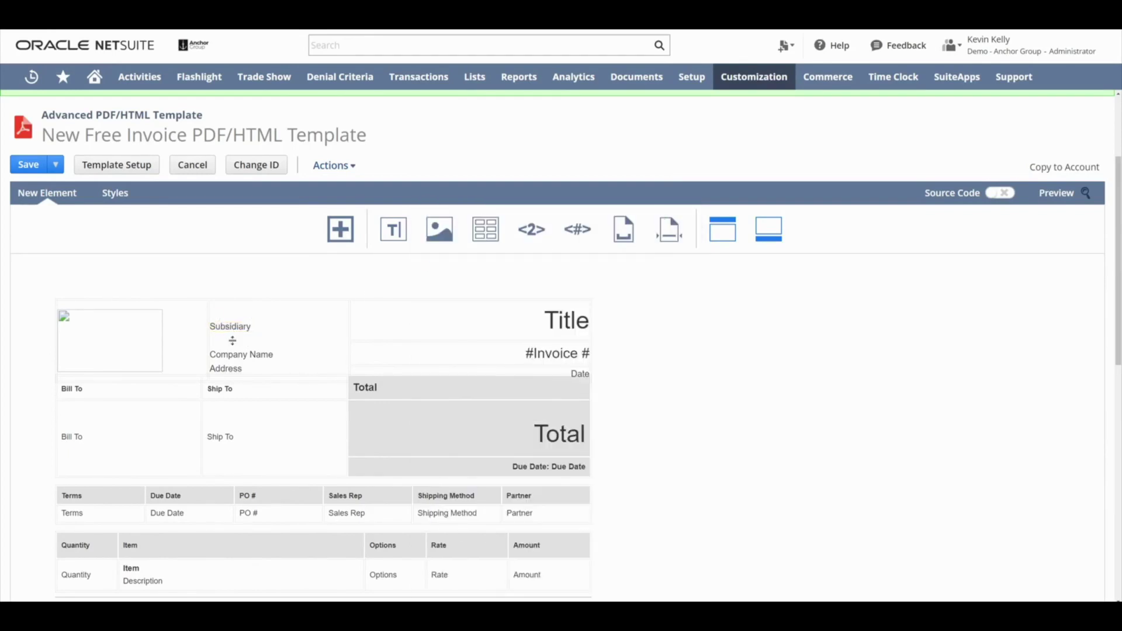
# Fix the line spacing so Subsidiary sits on its own line above Company Name
pyautogui.press('BackSpace')
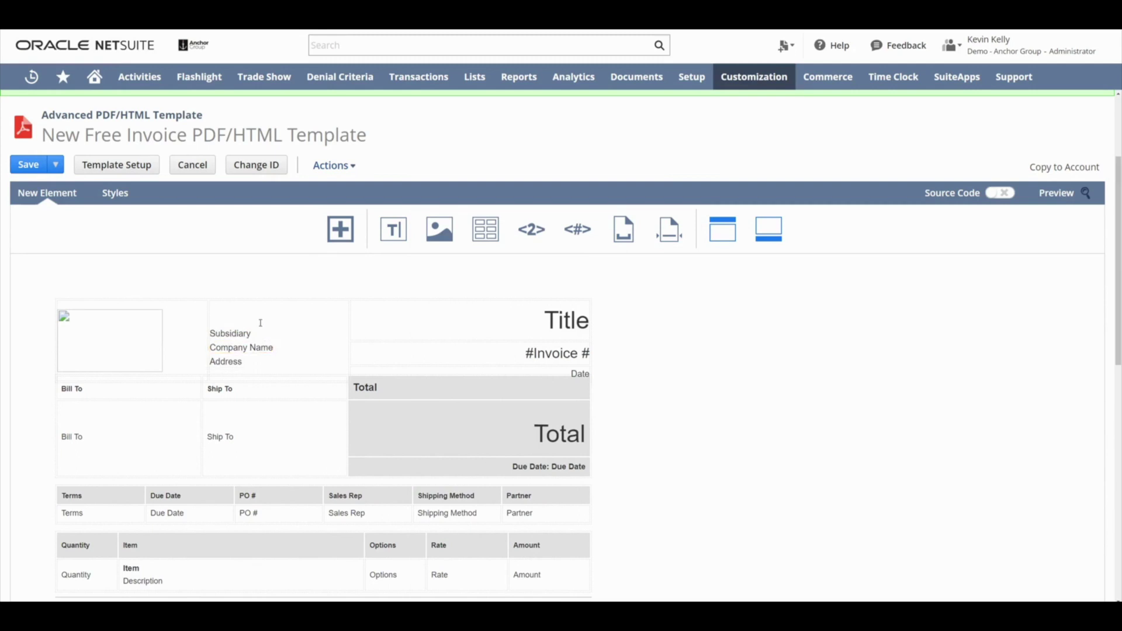
pyautogui.press('Down')
pyautogui.press('Return')
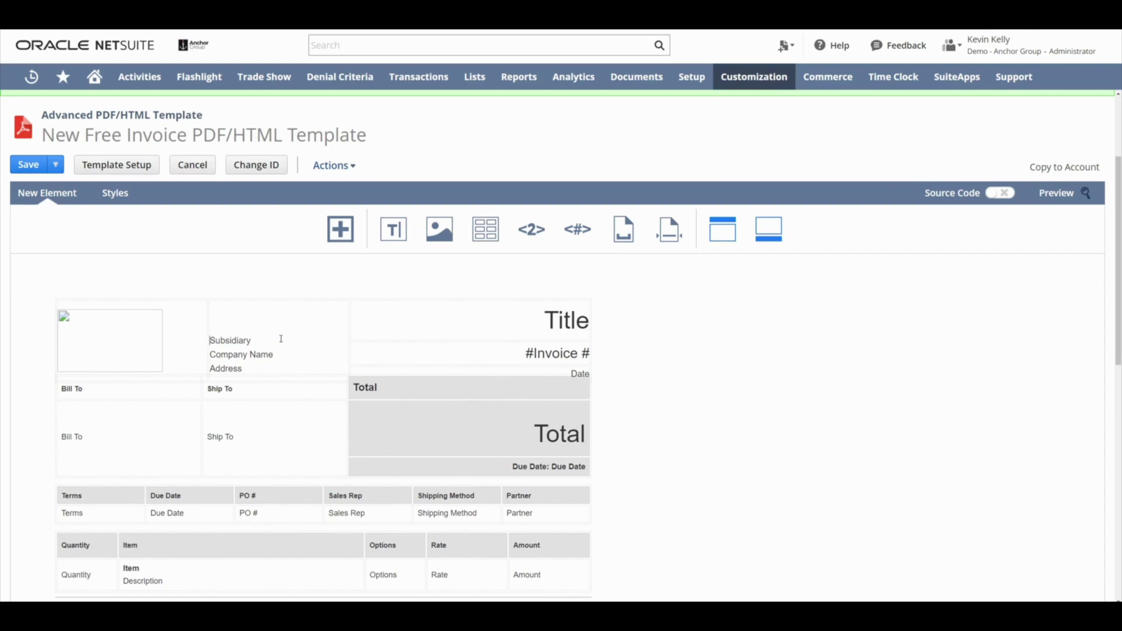
# Save the template with Save & Edit, staying in the editor
pyautogui.moveTo(57, 167)
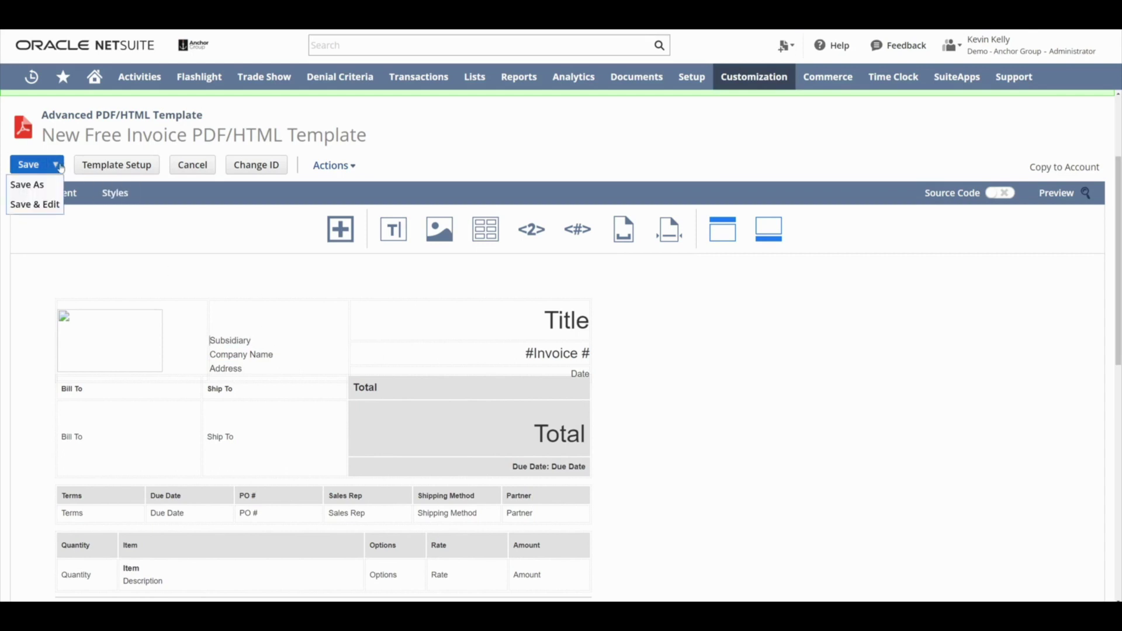
pyautogui.click(57, 204)
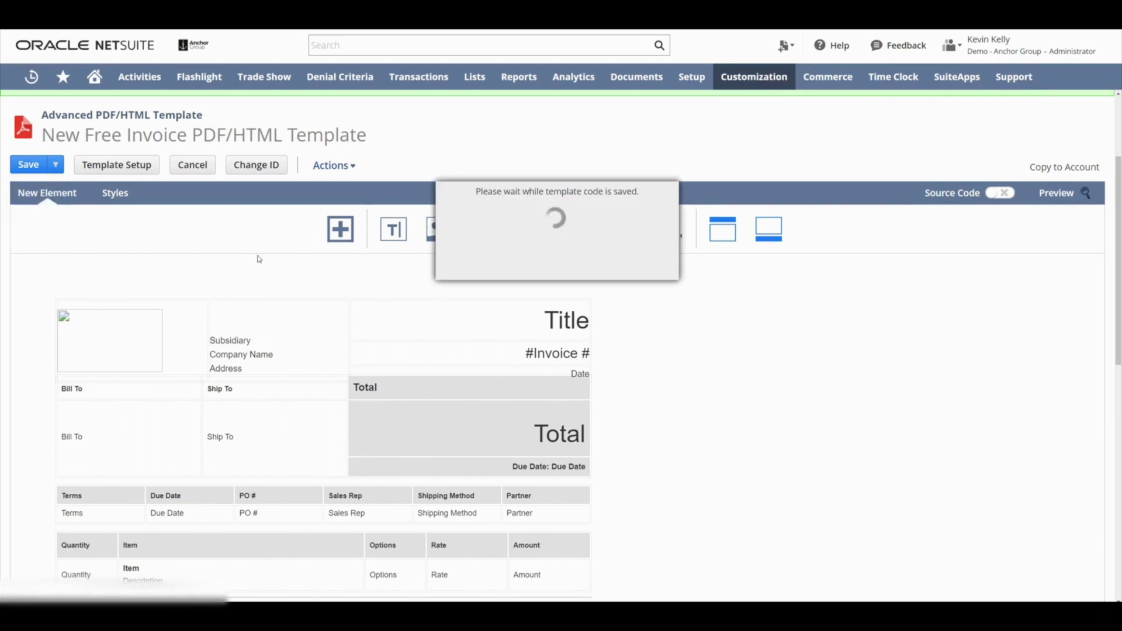